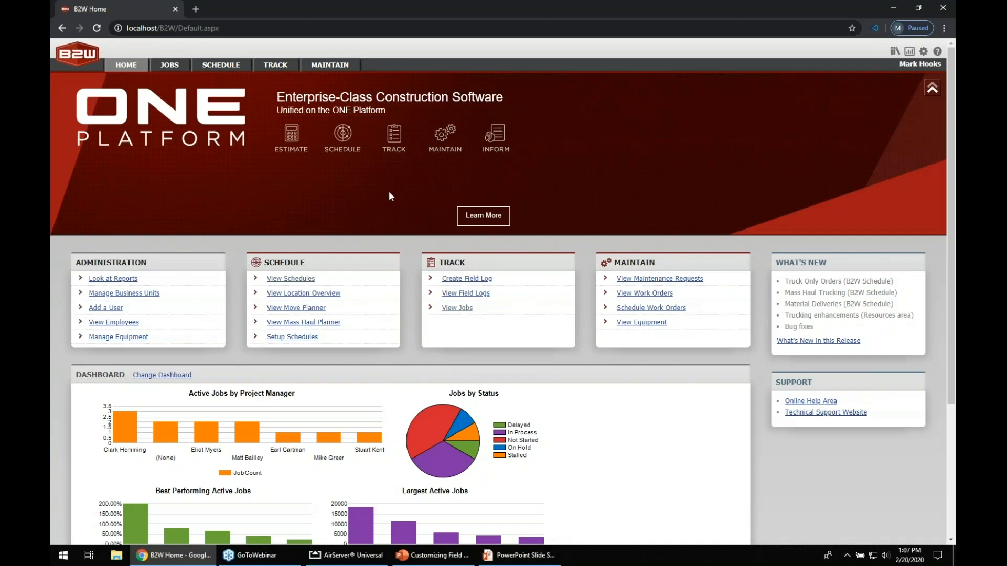
Open the Custom Properties administration page from the settings menu
mouse_move(398, 146)
mouse_move(344, 149)
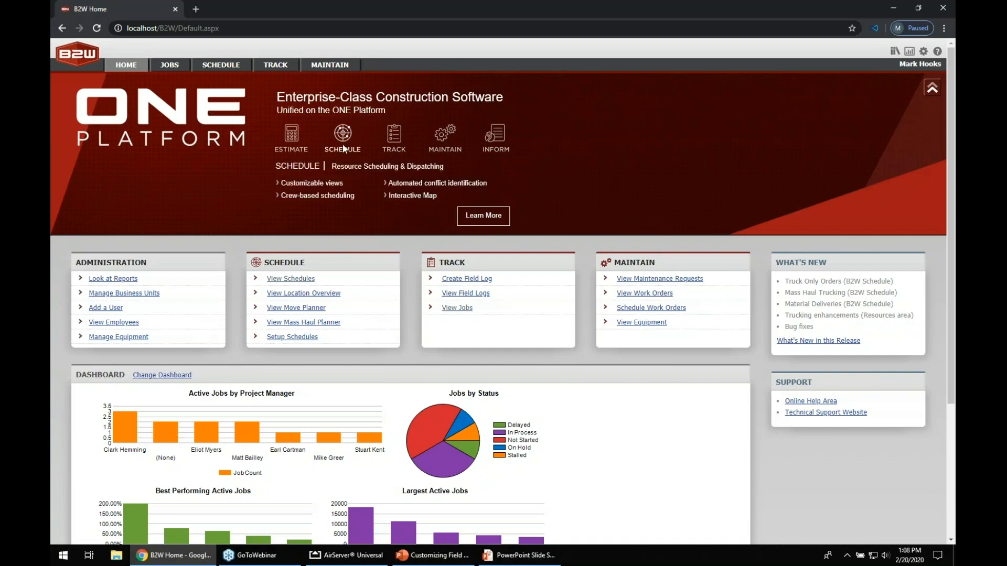
mouse_move(444, 149)
mouse_move(489, 147)
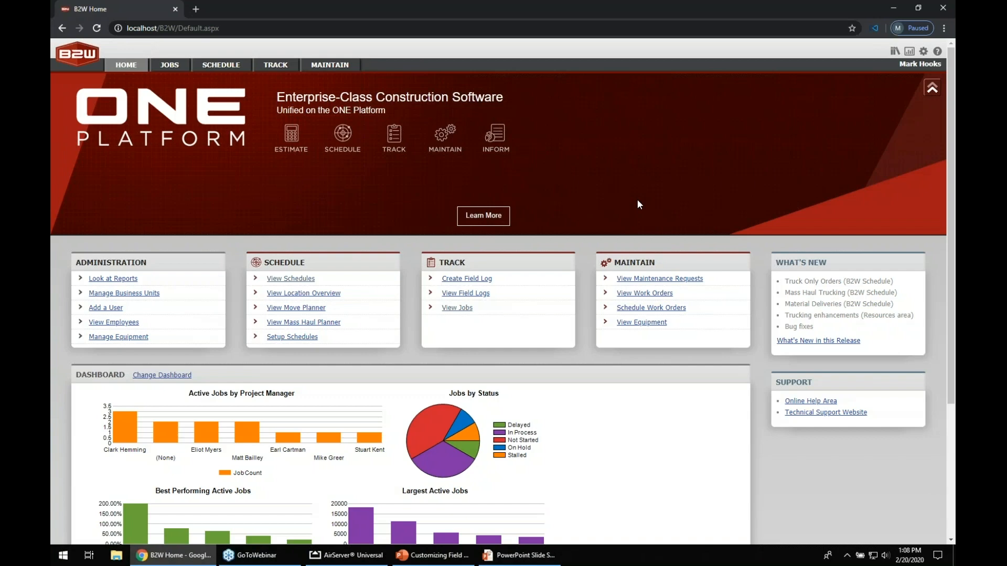
left_click(924, 53)
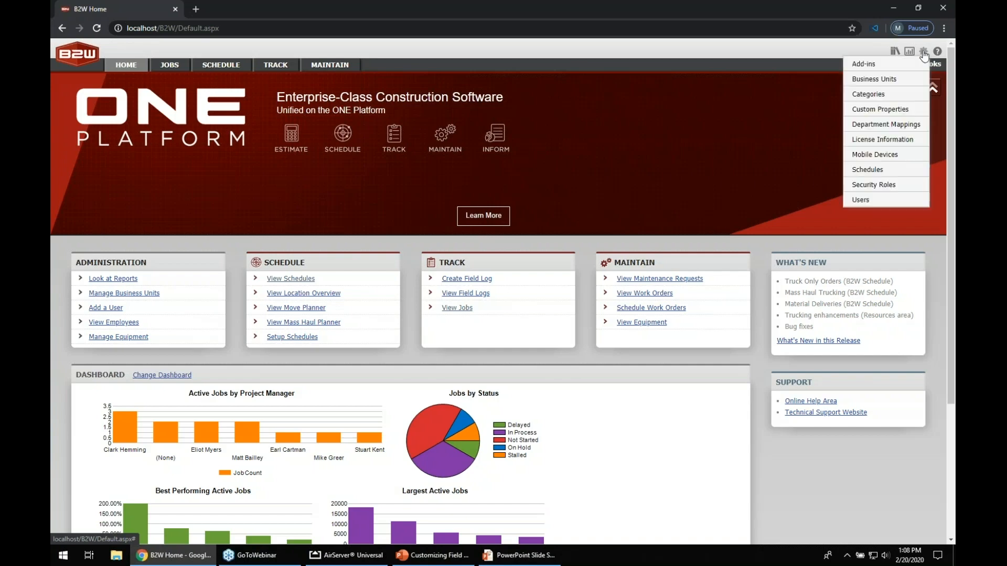
left_click(882, 115)
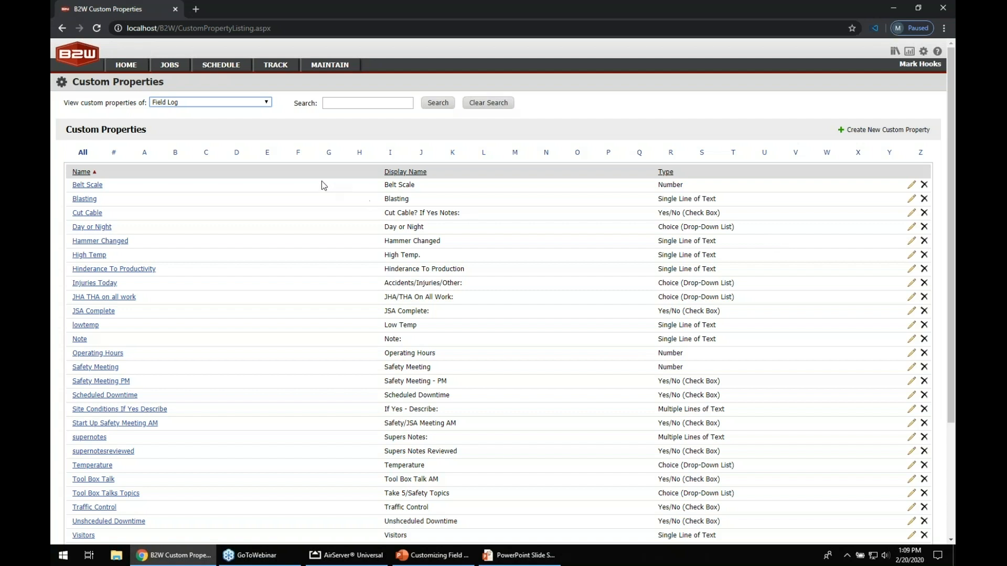
Review the custom properties of Field Log Employee and Field Log Equipment, then switch back to Field Log
left_click(267, 102)
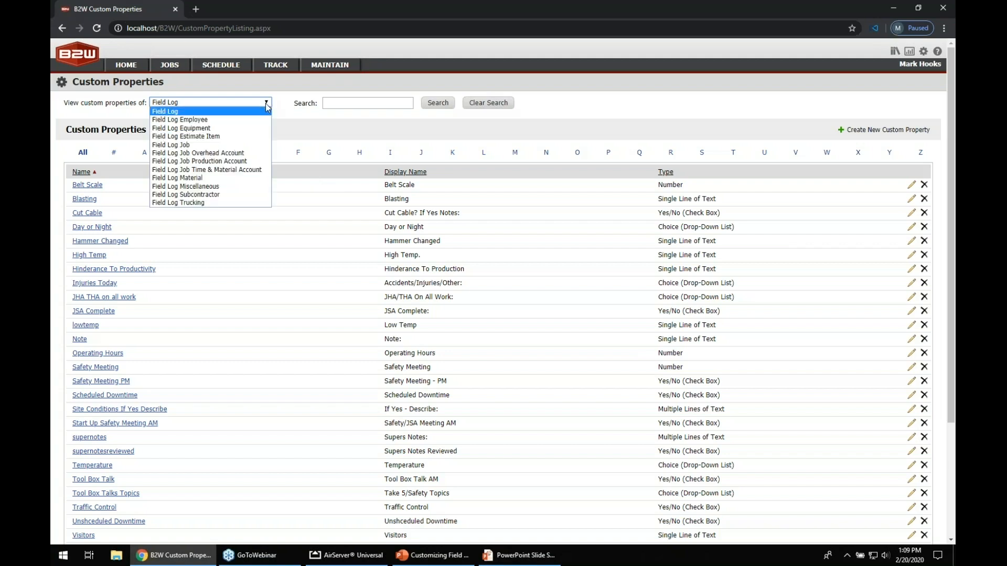
left_click(257, 120)
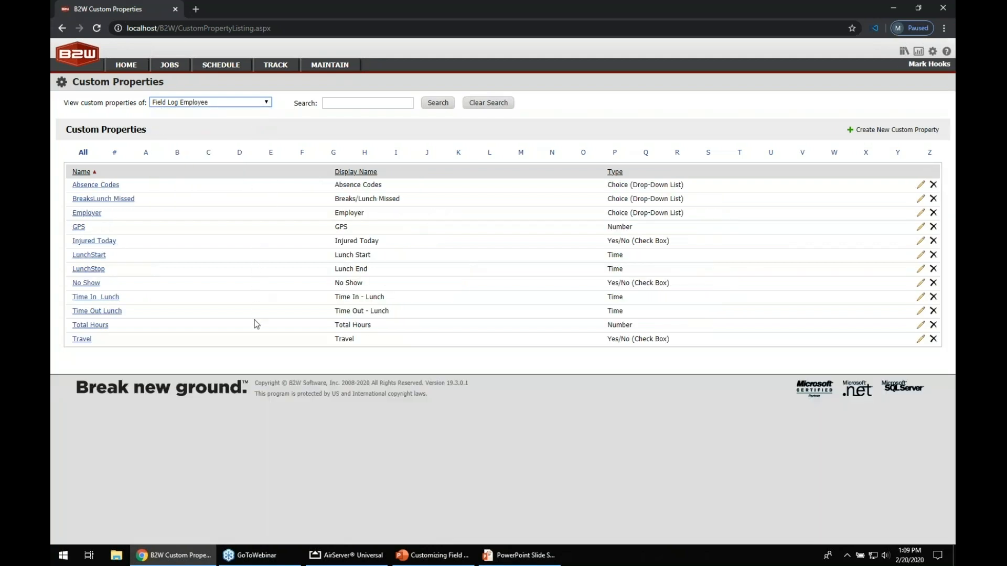
left_click(267, 102)
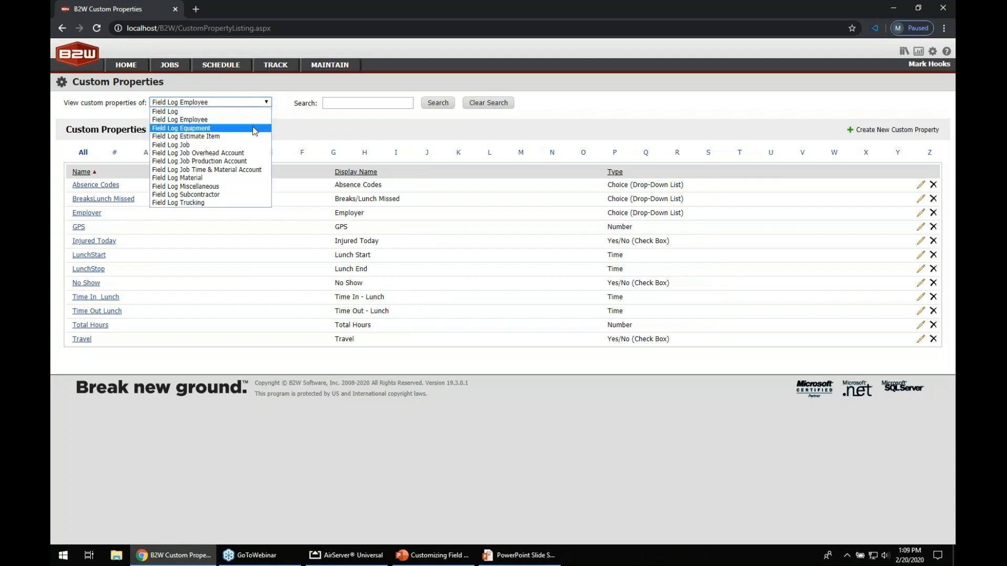
left_click(254, 130)
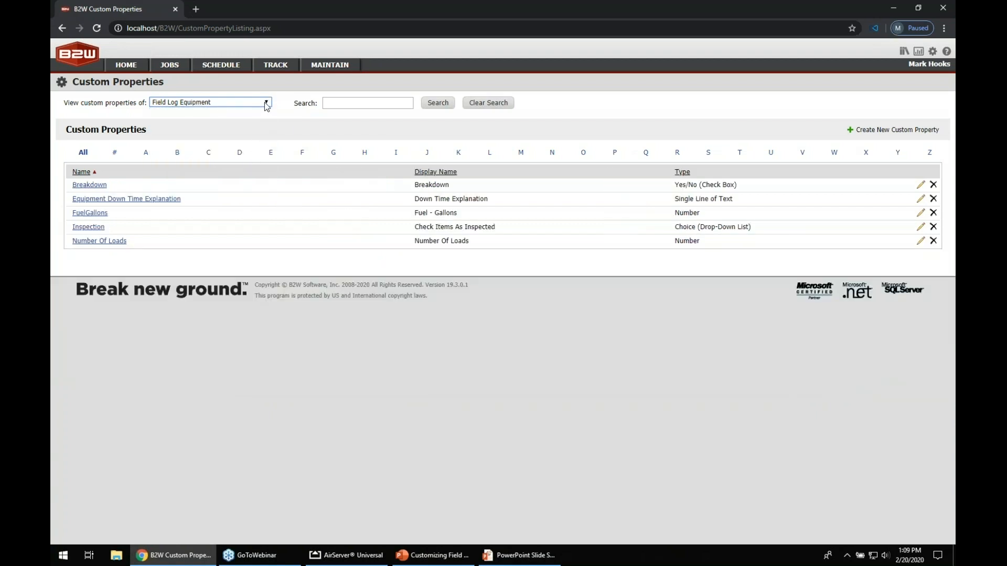
left_click(264, 103)
left_click(257, 111)
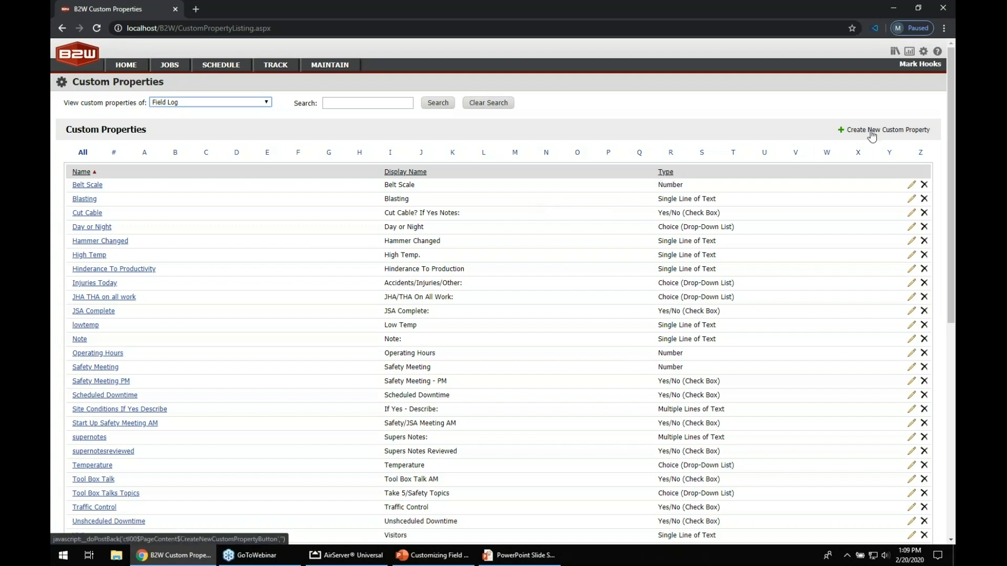
Start a new Field Log custom property and set its type to Choice (Drop-Down List)
left_click(865, 132)
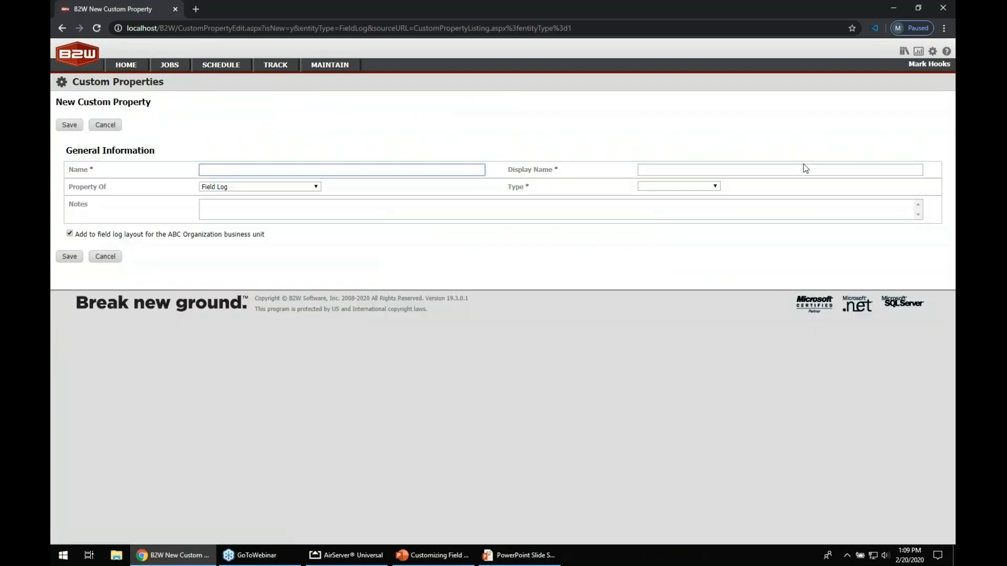
left_click_drag(70, 170, 85, 170)
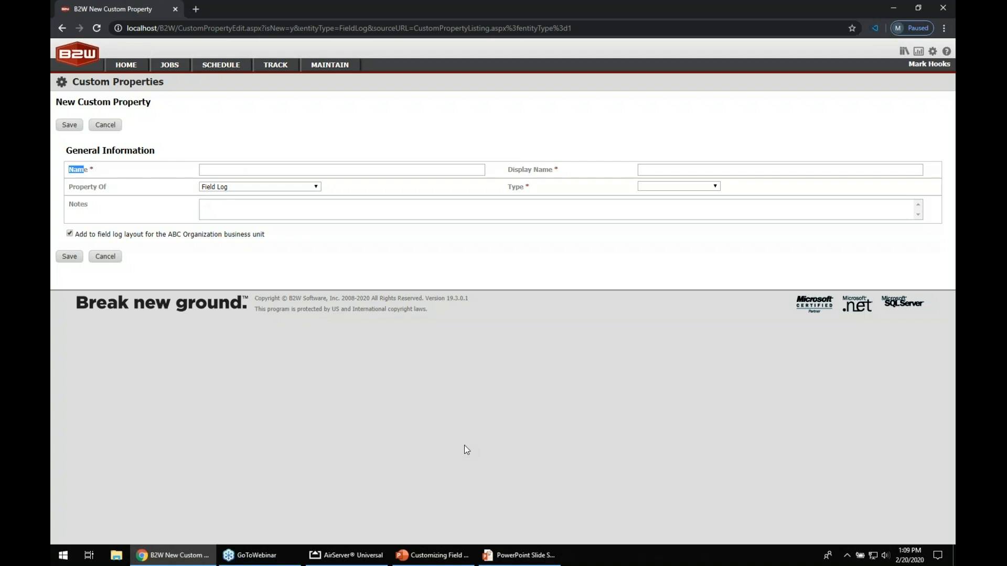
left_click_drag(514, 169, 544, 168)
left_click(316, 188)
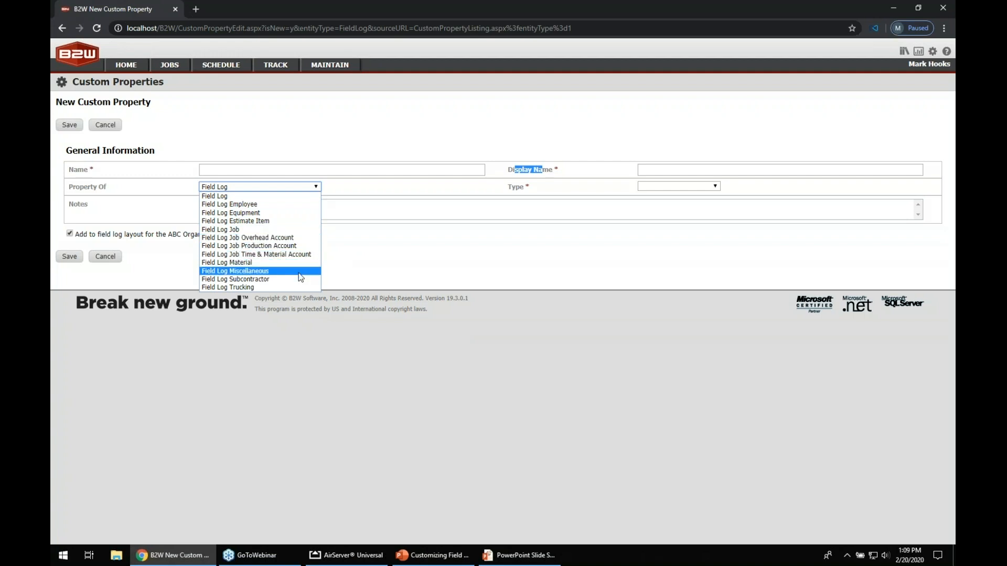
left_click(544, 260)
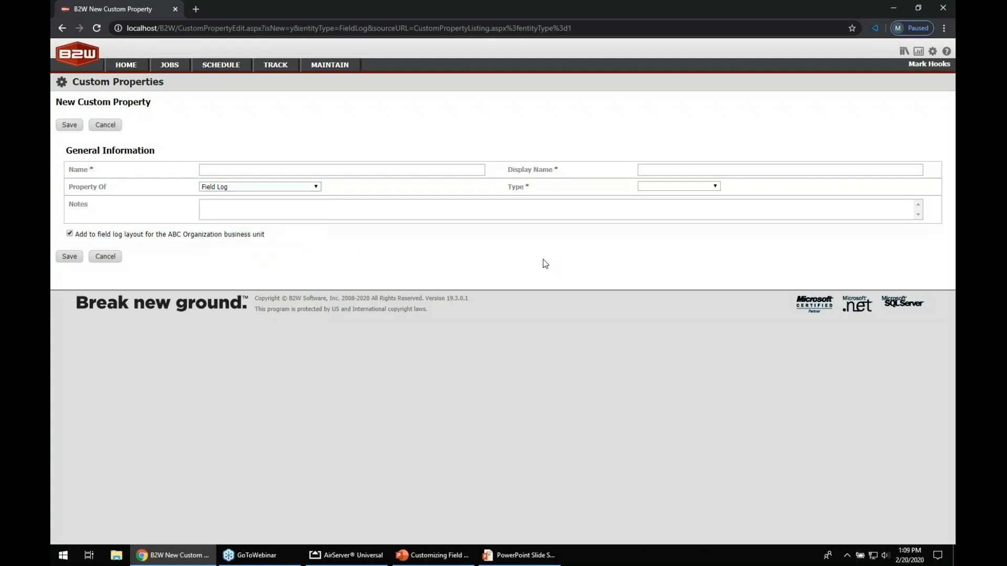
left_click(715, 188)
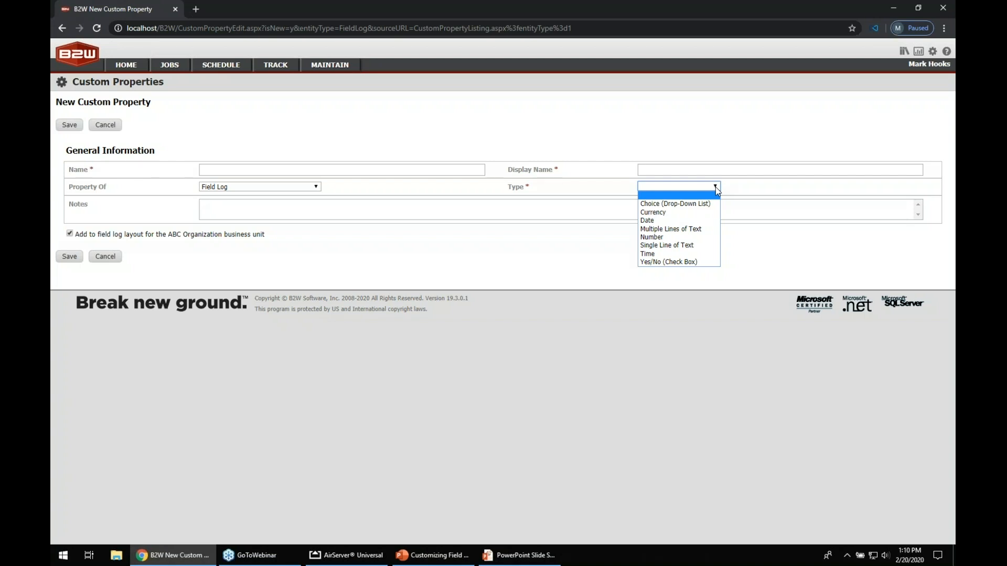
left_click(691, 205)
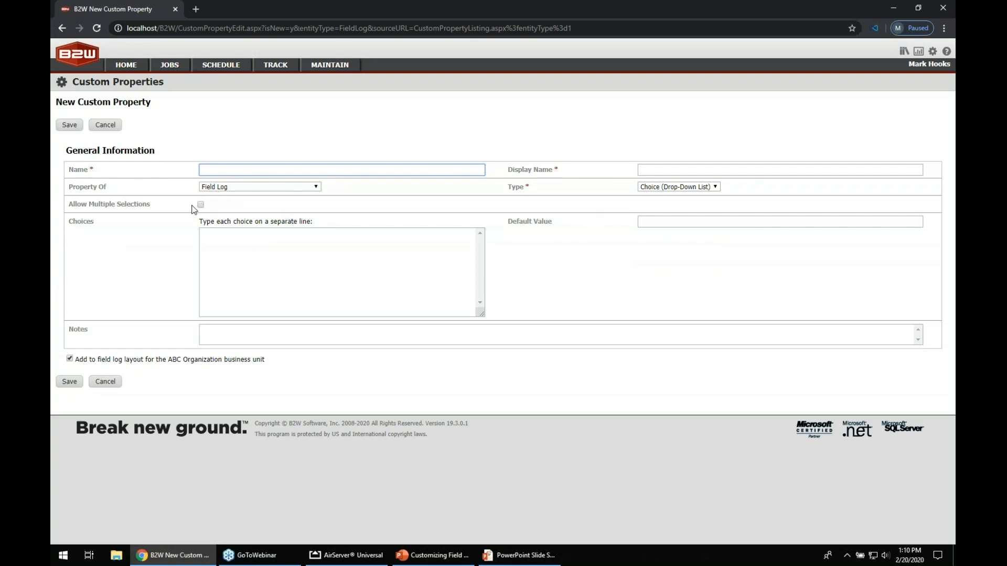
Switch the new property's type to Multiple Lines of Text, then cancel it and leave the page
left_click(238, 250)
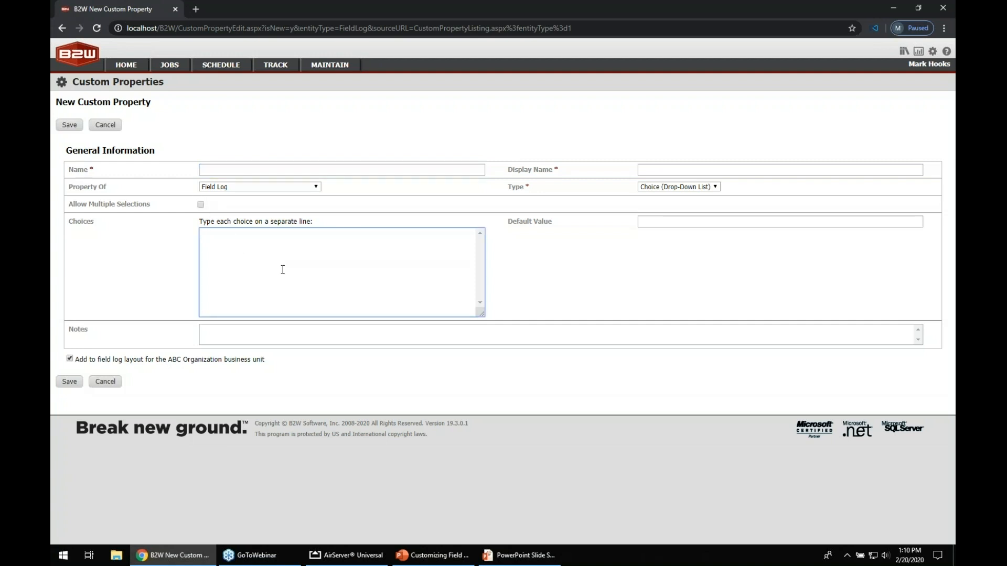
left_click_drag(517, 221, 545, 224)
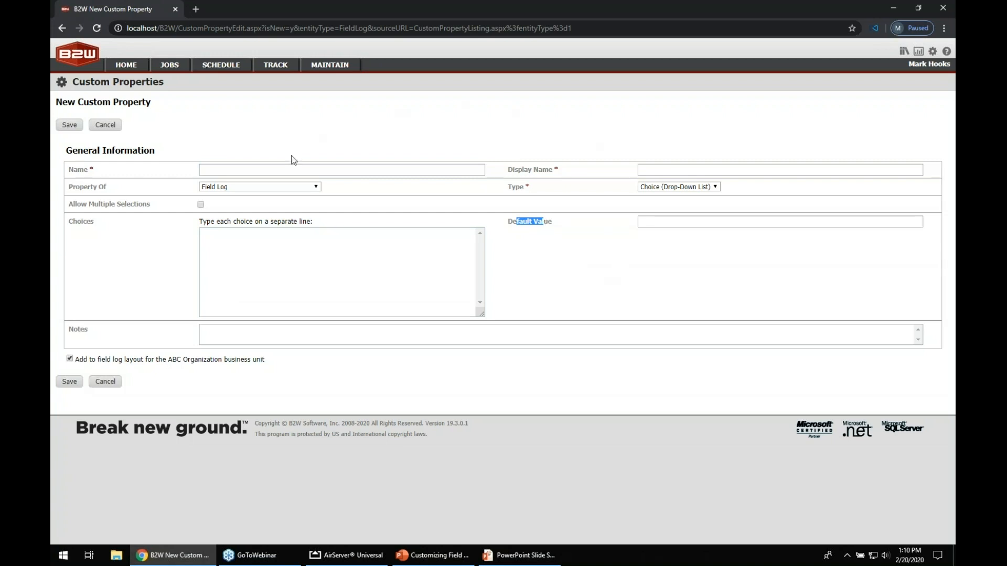
left_click(715, 190)
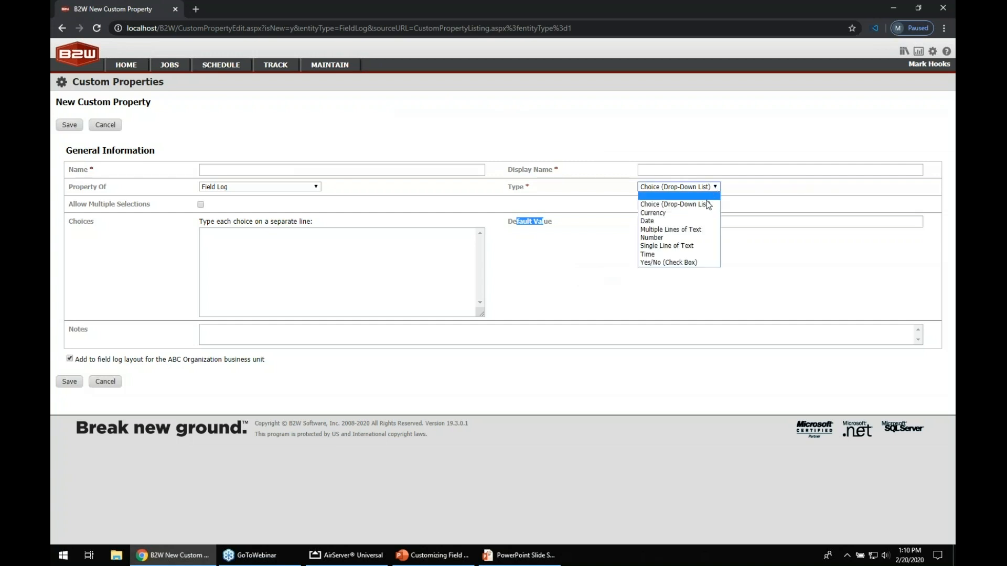
left_click(699, 230)
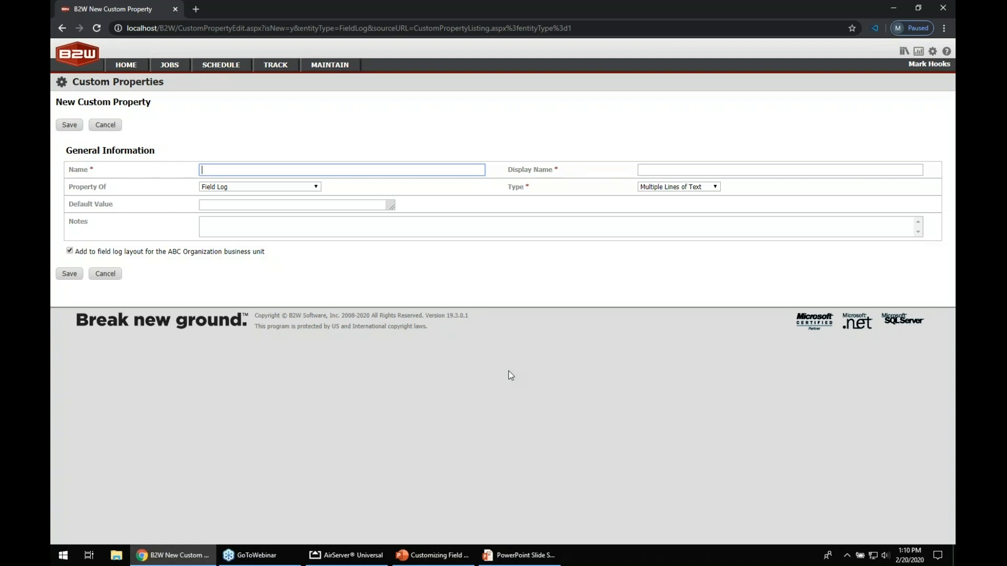
left_click(111, 127)
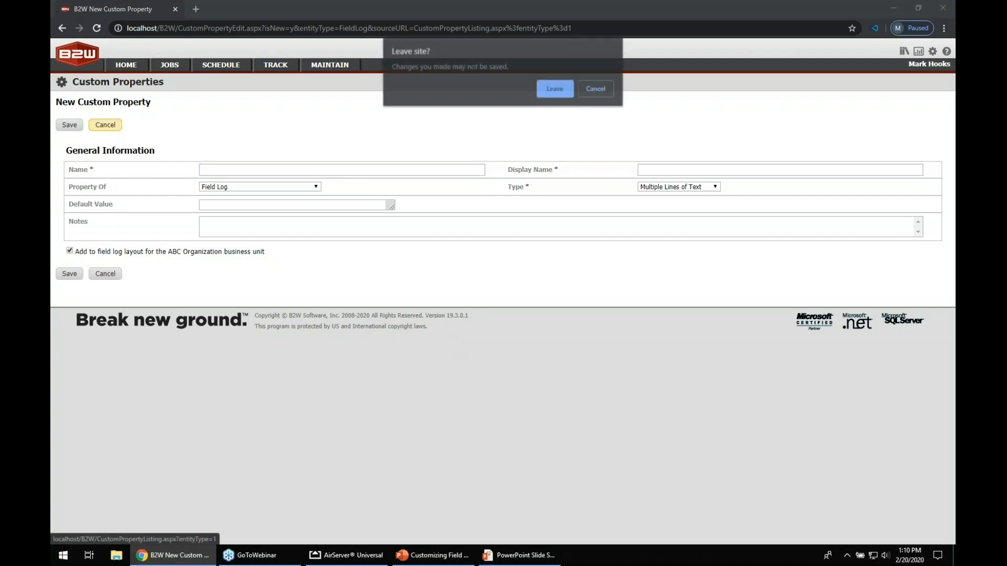
left_click(560, 89)
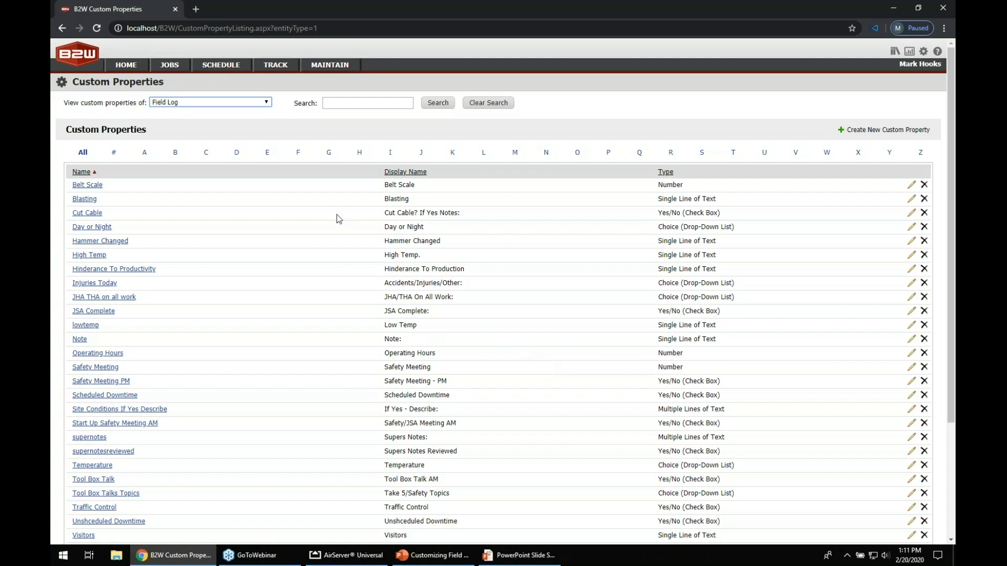
Open job 2013-1111 Regional Development and view its tracking accounts
left_click(170, 67)
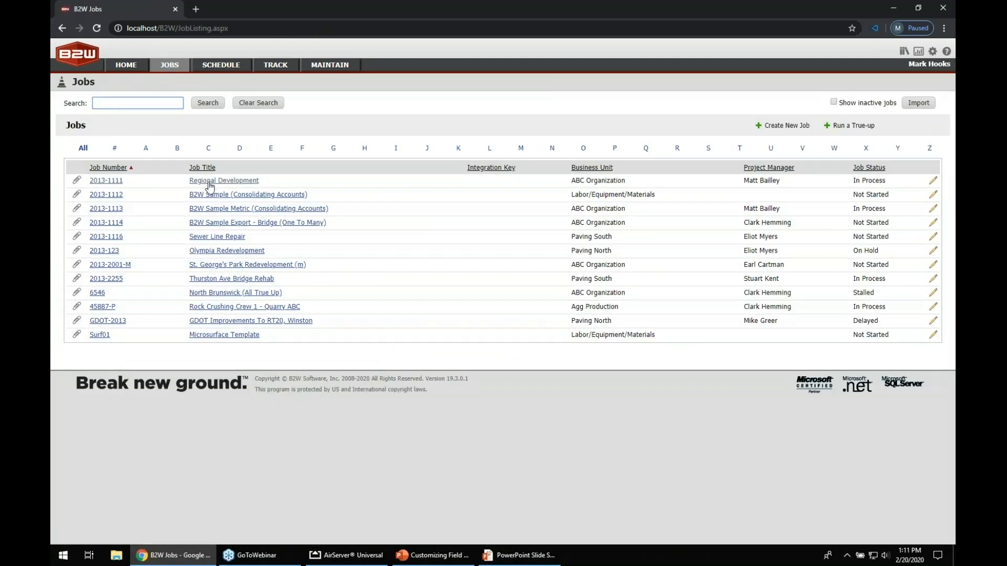
left_click(202, 181)
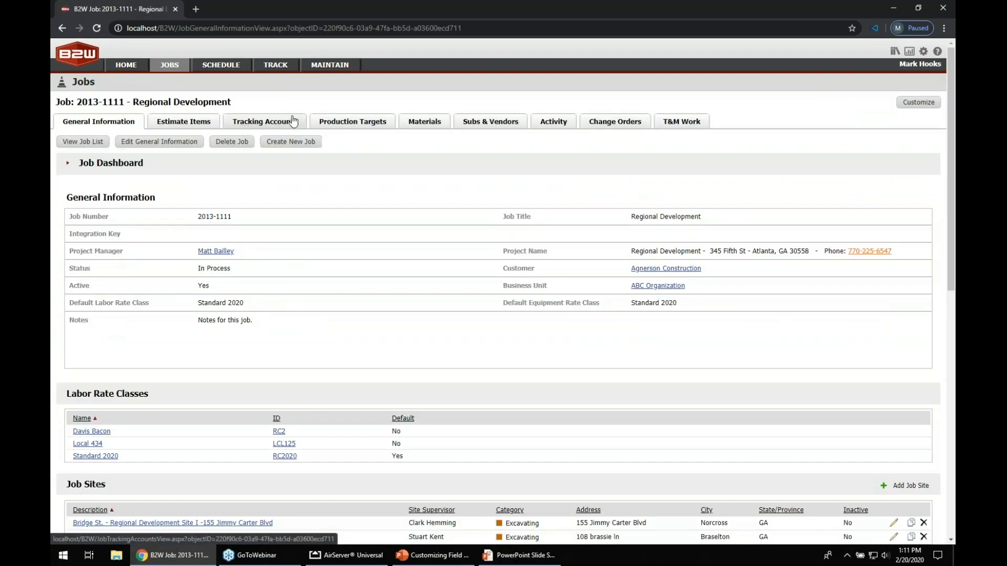
left_click(263, 124)
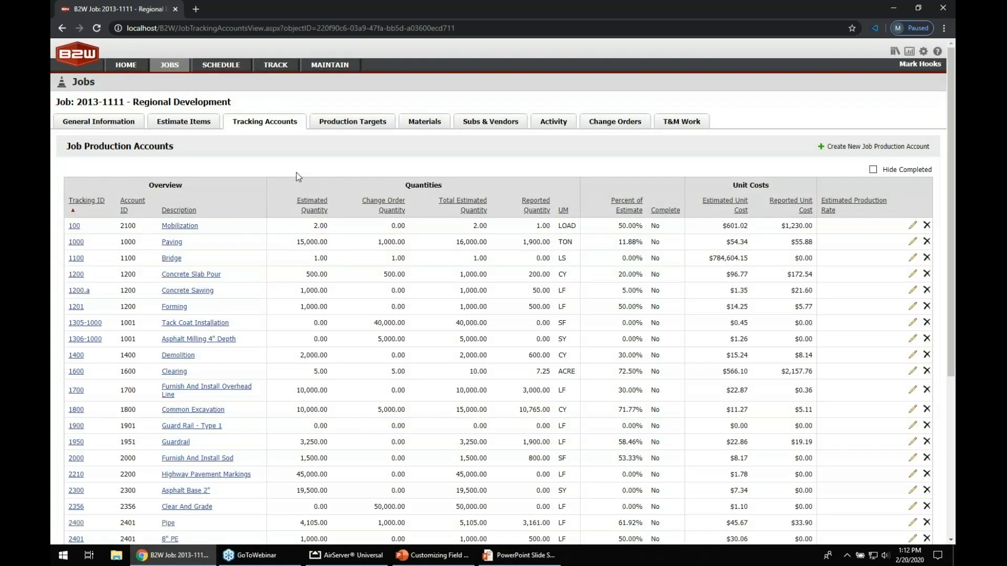
Examine the job's production accounts and overhead accounts lists
left_click_drag(87, 148, 132, 151)
left_click(264, 148)
scroll(262, 153, "down", 5)
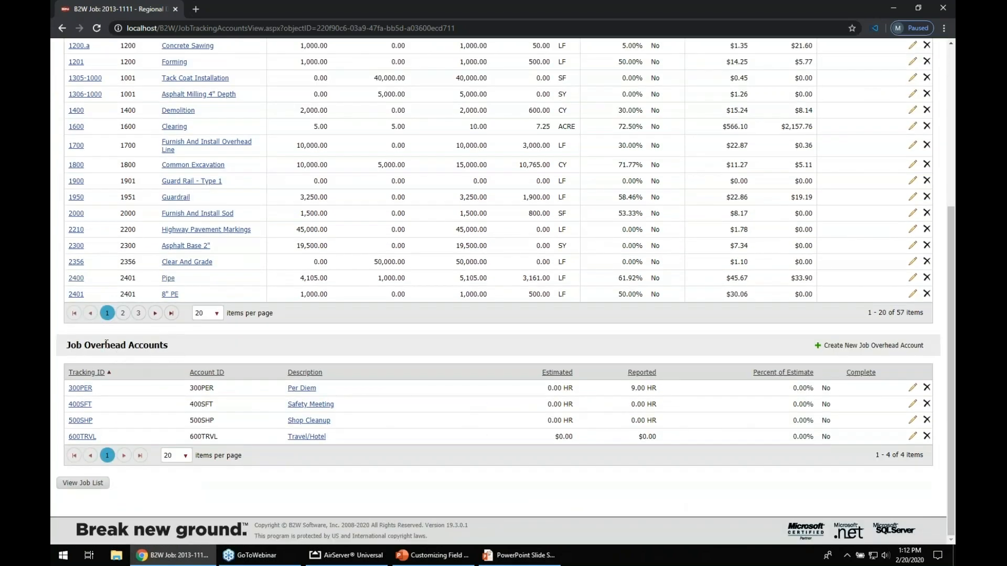
left_click_drag(85, 345, 126, 350)
Open the 400SFT Safety Meeting overhead account and review its IDs, description and value type options
left_click(912, 405)
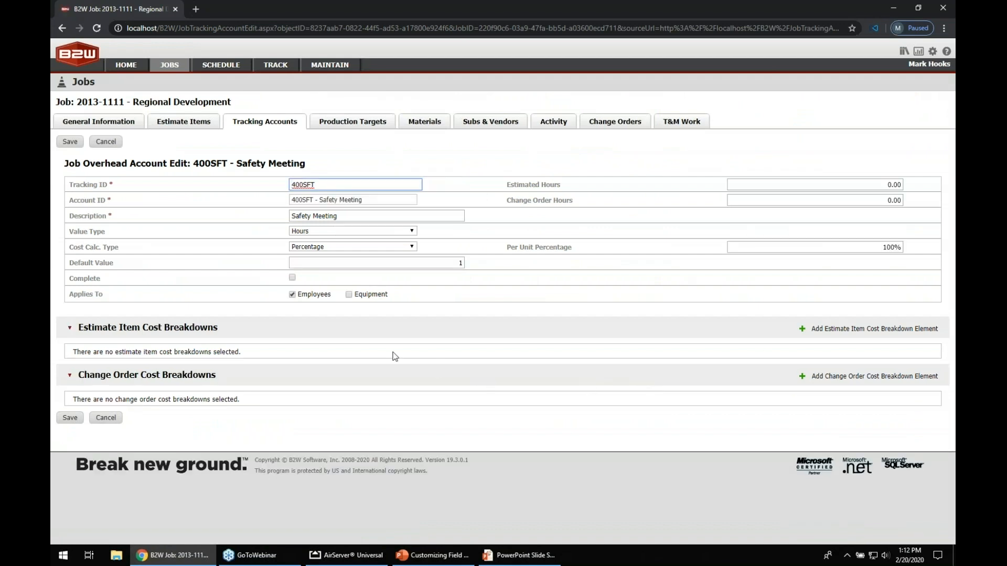
left_click_drag(69, 186, 106, 188)
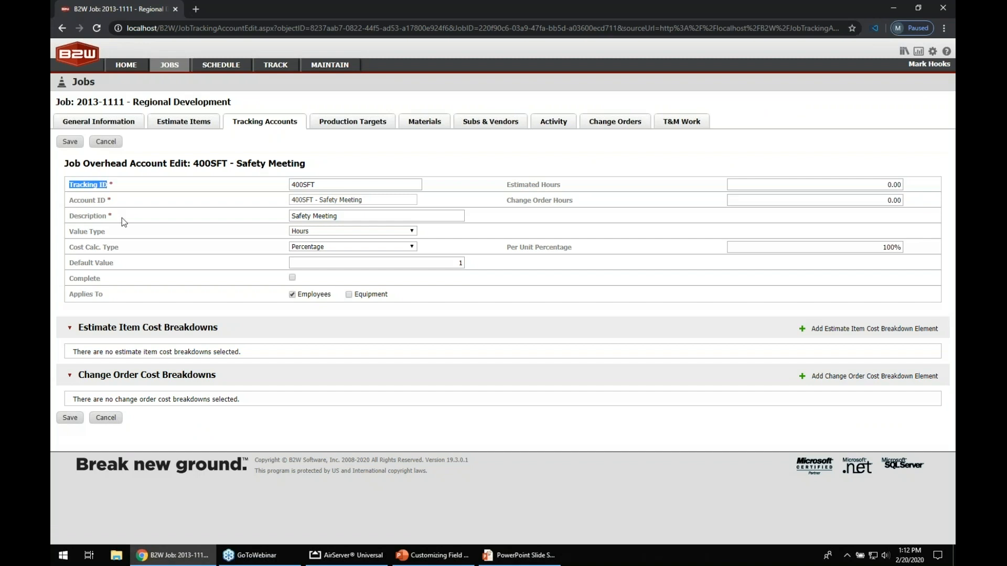
left_click_drag(69, 200, 105, 201)
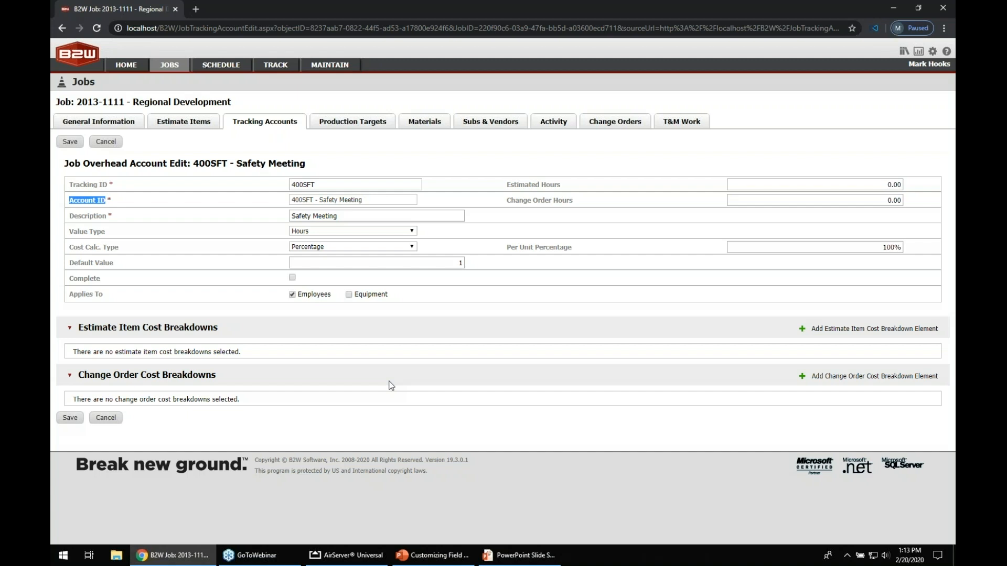
left_click(72, 215)
left_click_drag(71, 215, 104, 216)
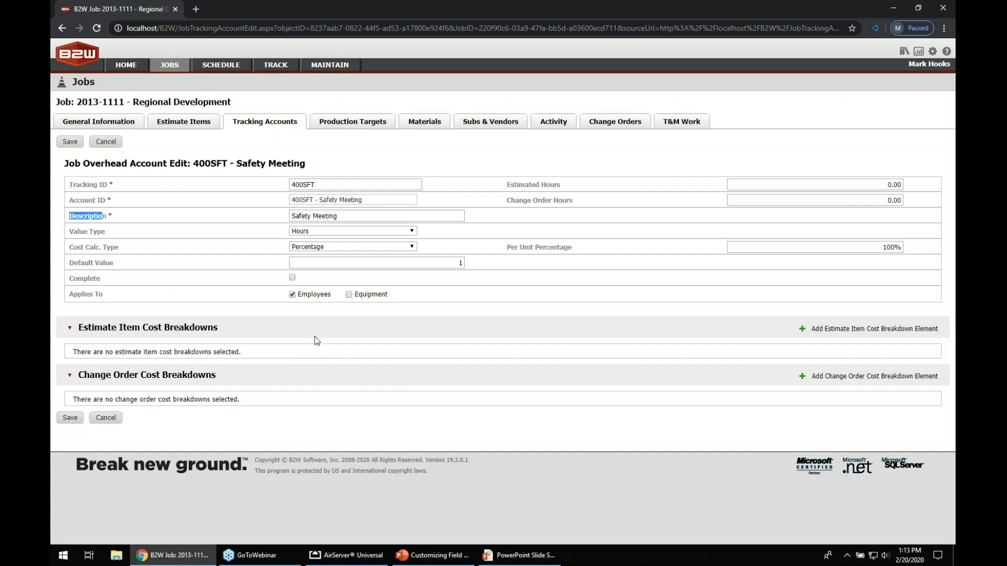
left_click_drag(71, 232, 102, 233)
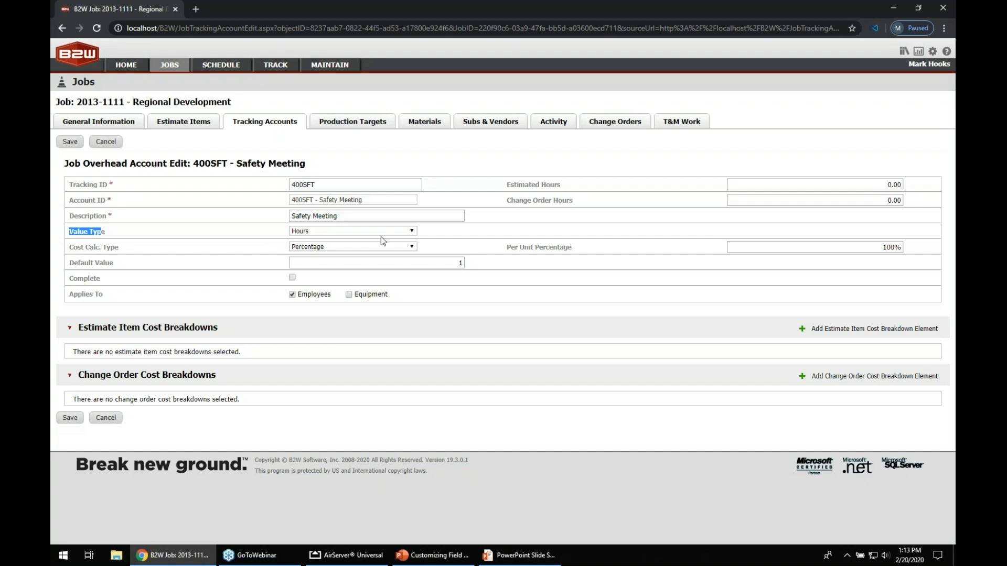
left_click(412, 232)
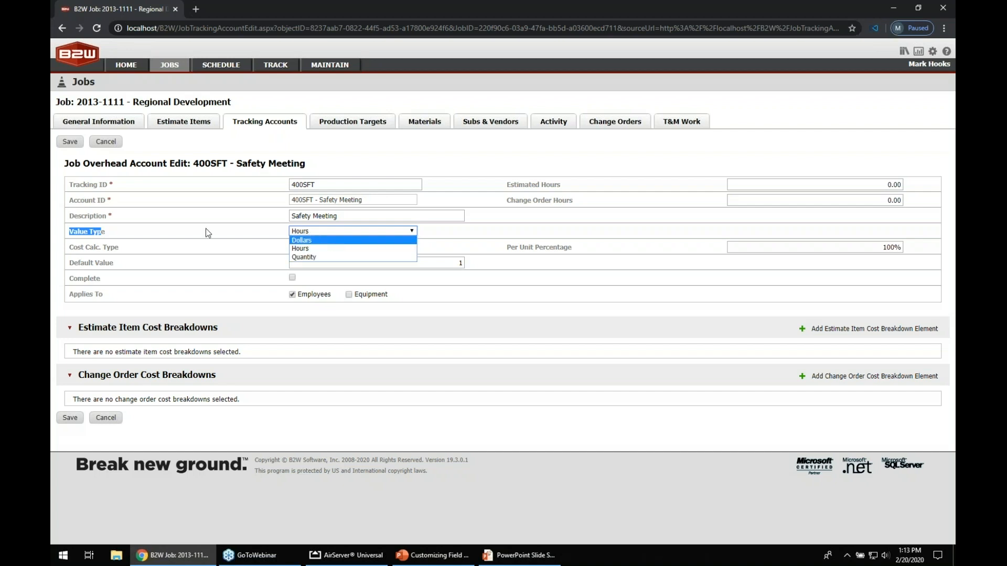
left_click(100, 238)
Review the cost calculation type options, default value and Applies To settings, then cancel the edit
left_click_drag(67, 247, 121, 247)
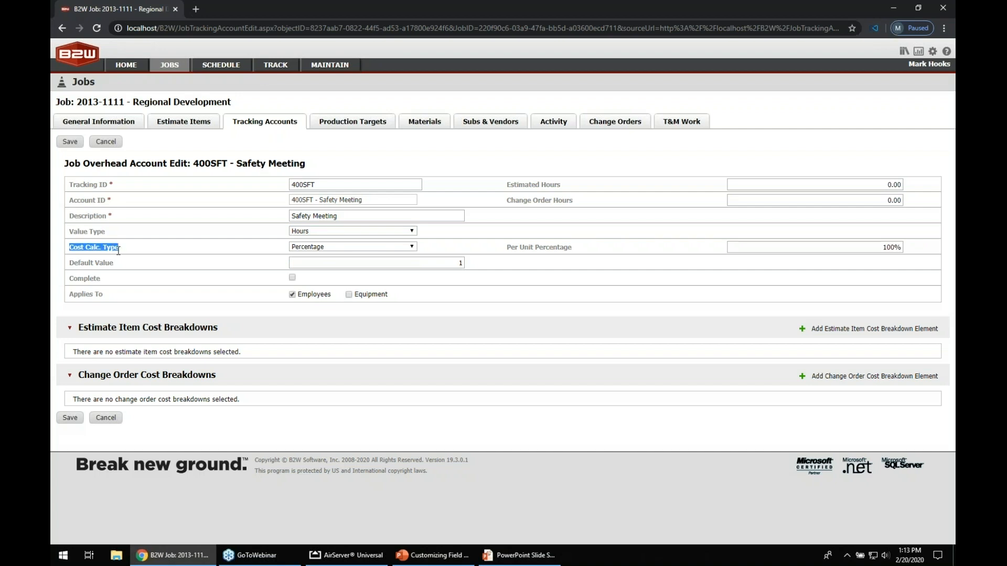
left_click(412, 247)
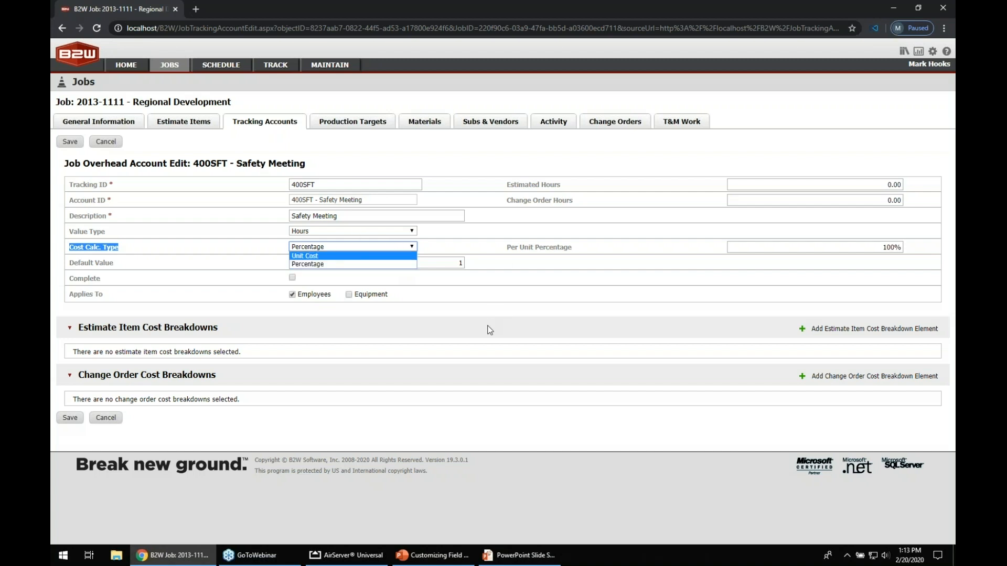
left_click(442, 329)
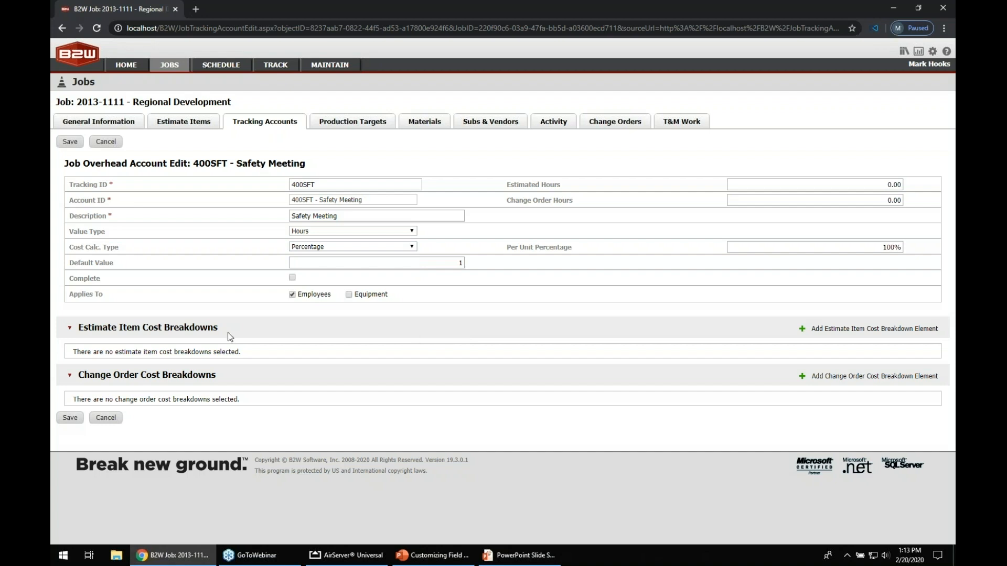
left_click_drag(72, 263, 111, 265)
left_click_drag(68, 294, 105, 294)
left_click(107, 421)
left_click(563, 87)
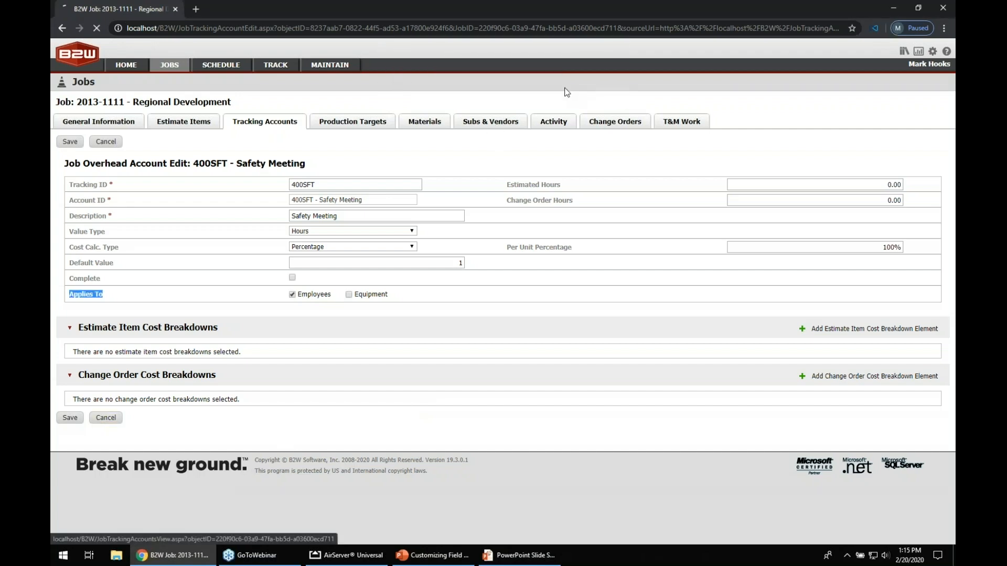
Leave the job's tracking accounts and return to the home page
scroll(889, 92, "down", 7)
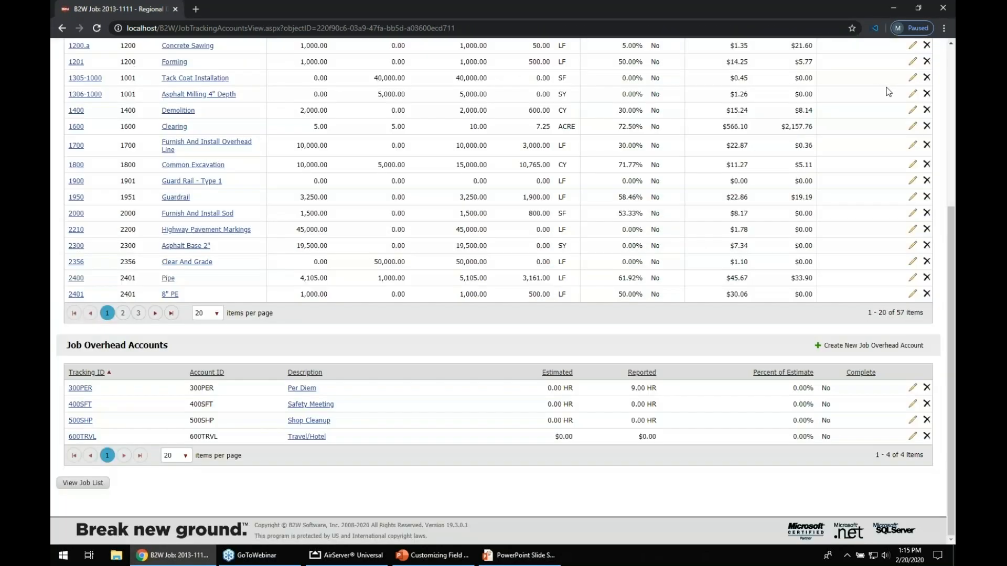
left_click(951, 62)
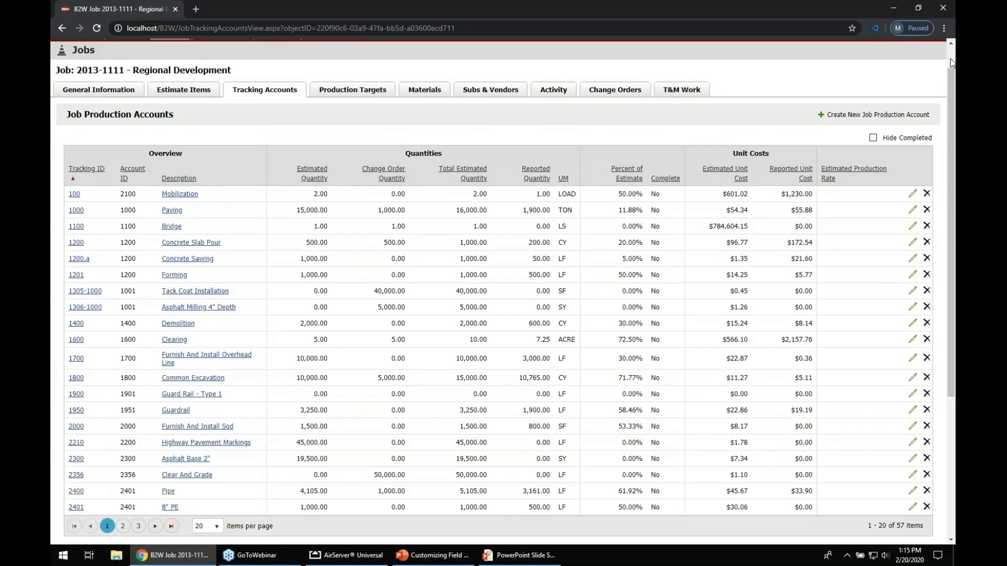
scroll(951, 62, "up", 1)
left_click(126, 64)
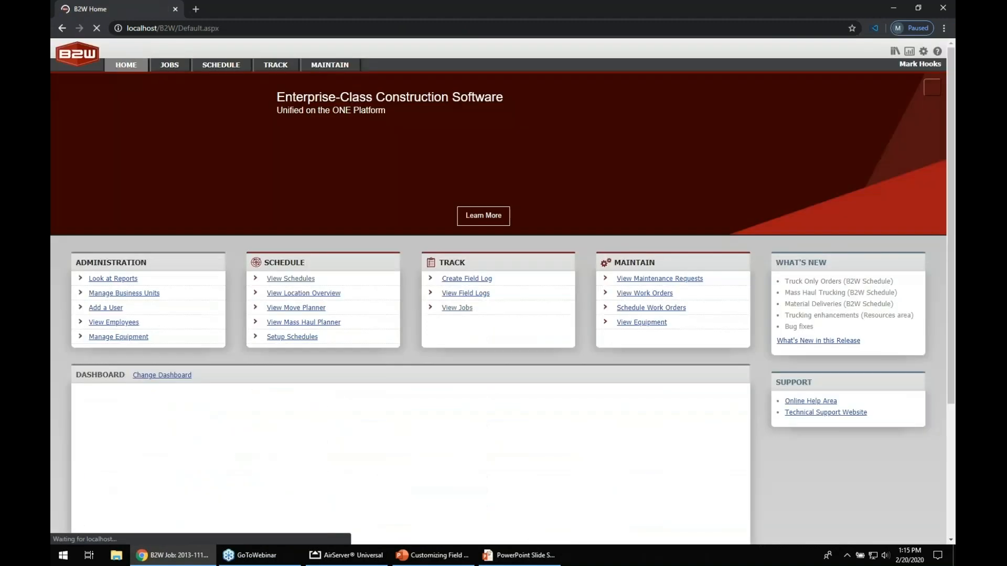
Open the Business Units administration list and select Demo Business Unit
left_click(923, 52)
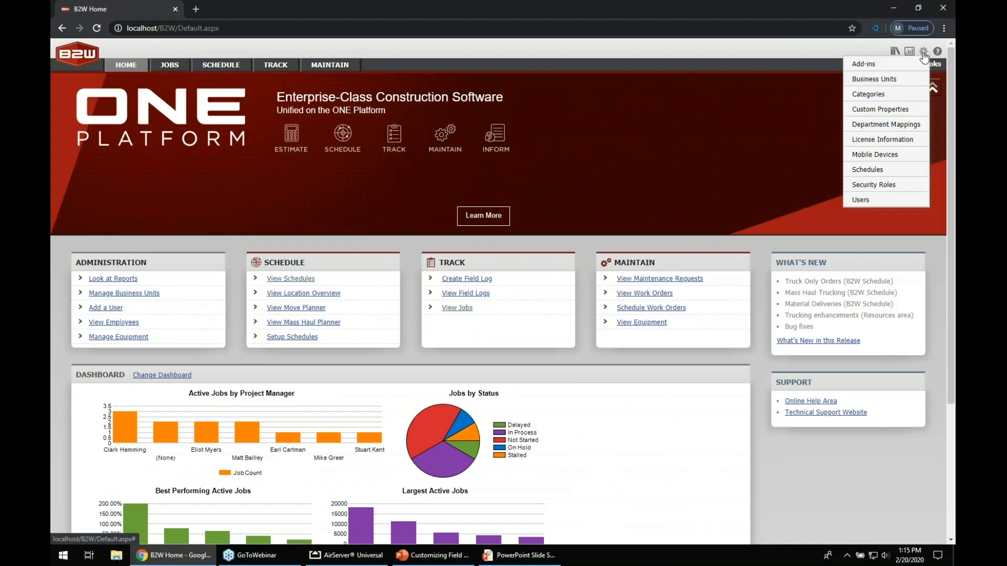
left_click(873, 82)
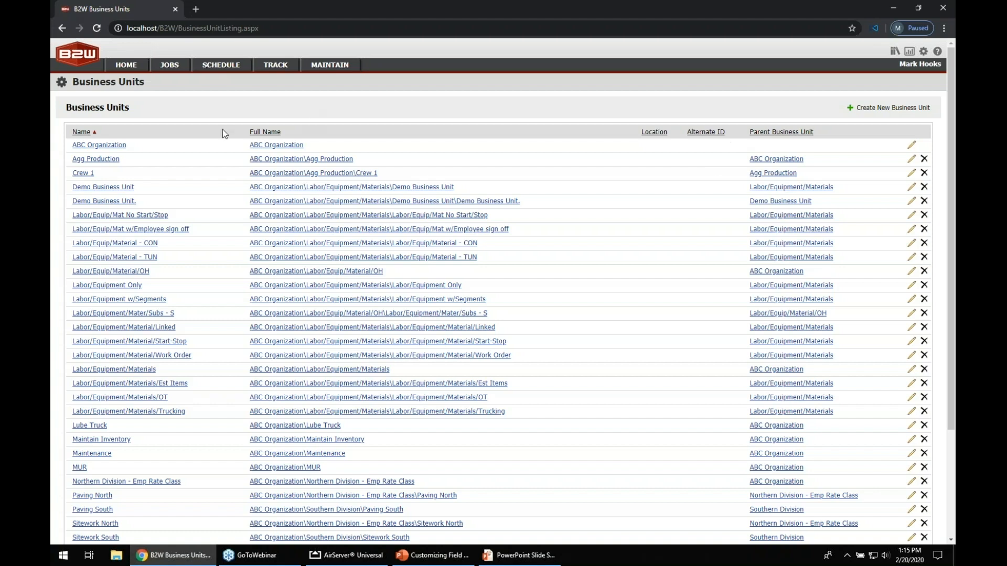
left_click(103, 187)
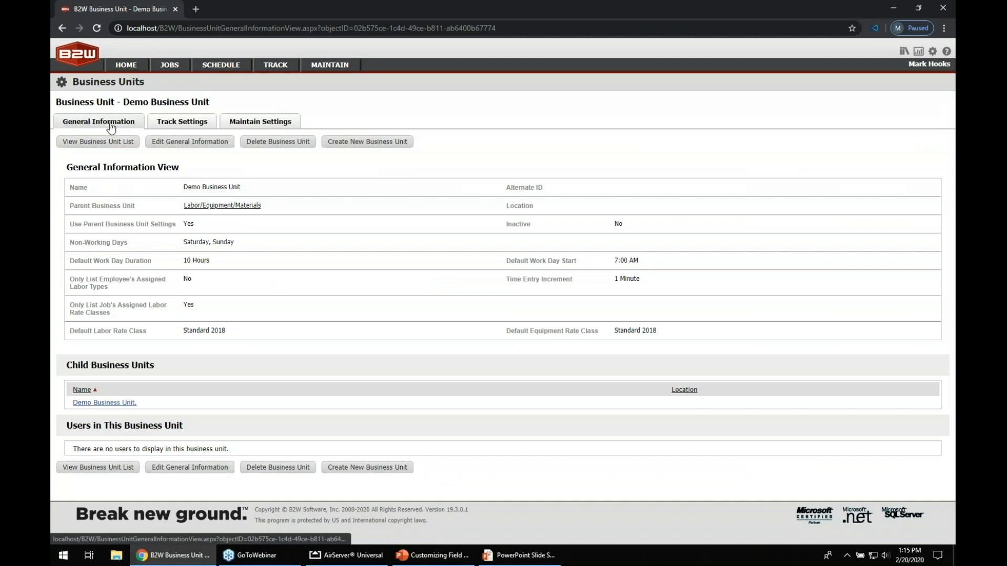
Edit the business unit's Track Settings and enable the employee time card with a Daily frequency
left_click(167, 129)
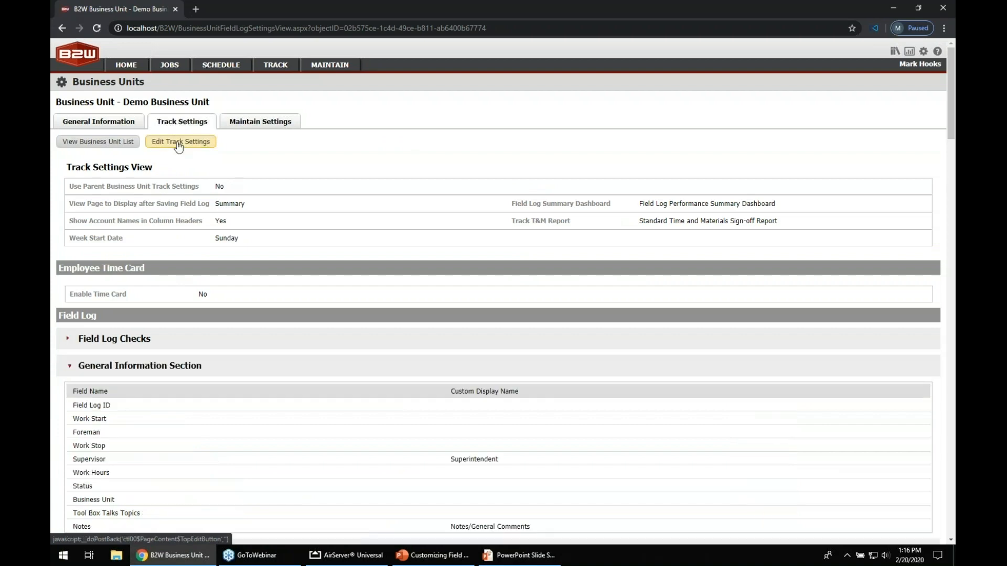
left_click(178, 142)
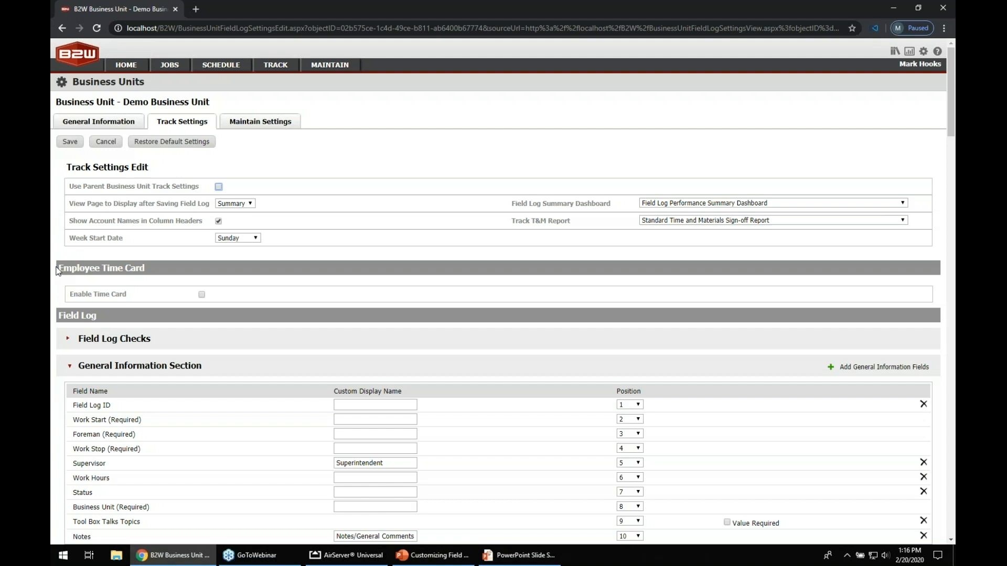
left_click_drag(60, 269, 226, 273)
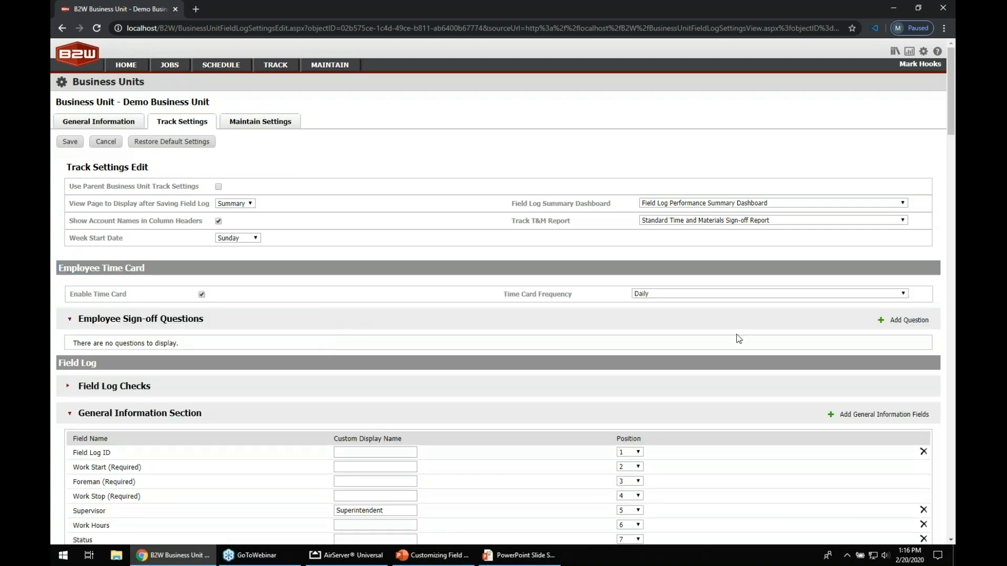
left_click(903, 295)
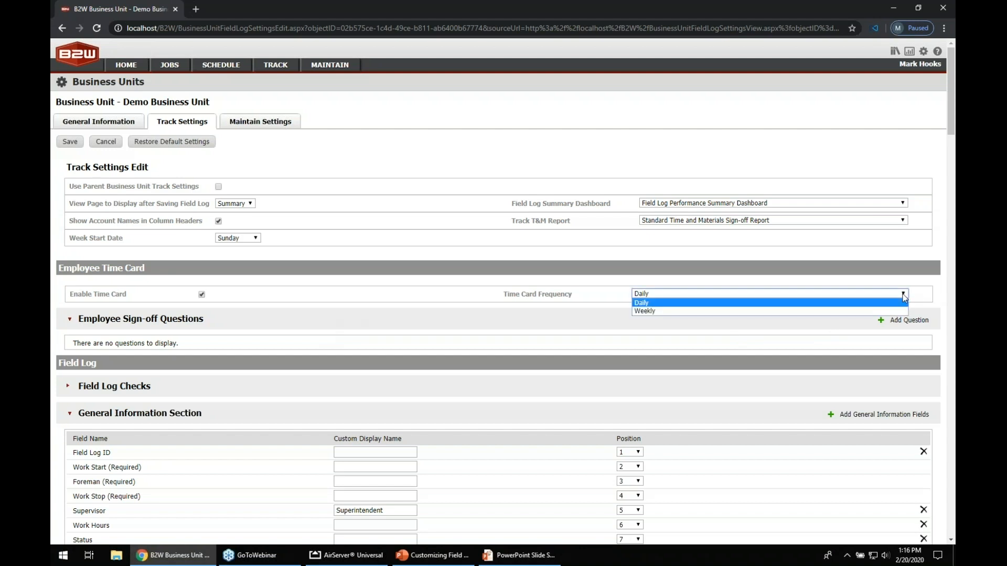
left_click(904, 298)
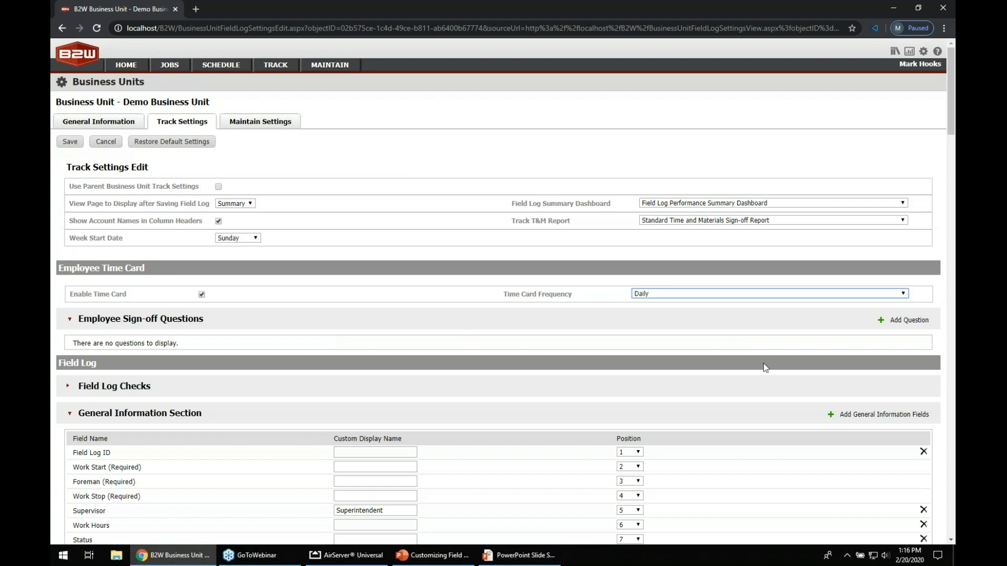
Add the employee sign-off question "Did you have a safety meeting?"
left_click(908, 326)
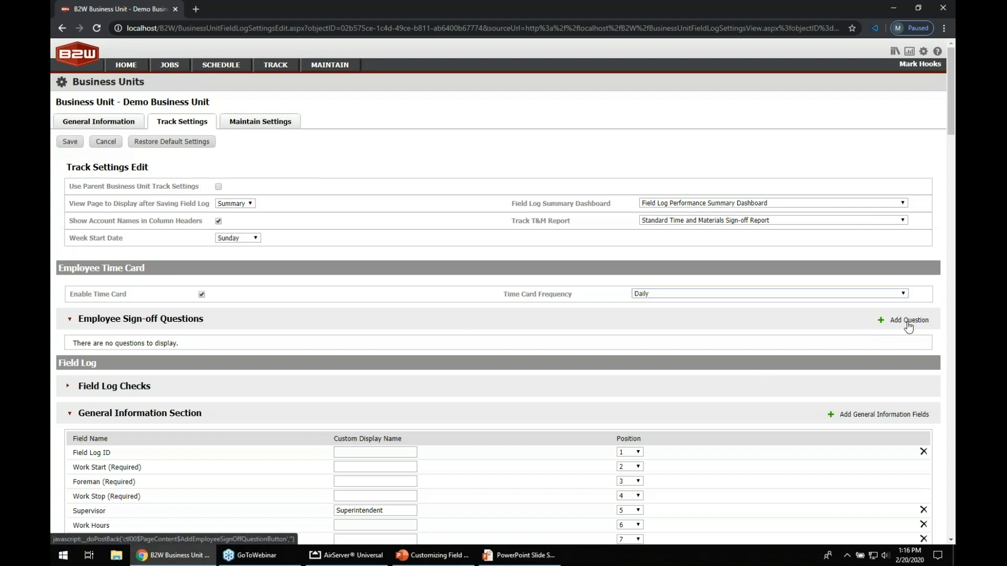
left_click(235, 358)
type("Did you have a ")
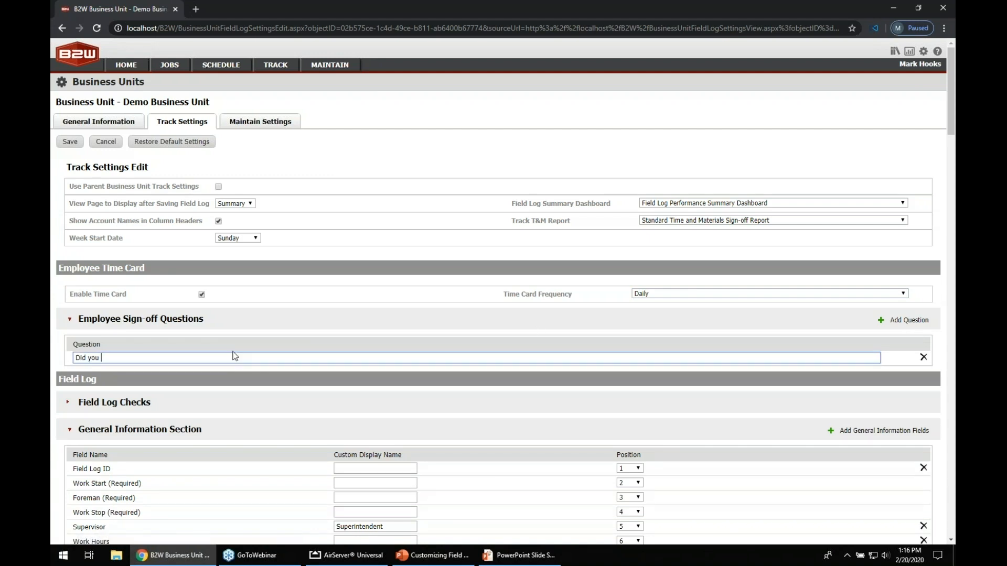
type("safety meeting?")
Review the Field Log Checks conditions and their behavior settings
scroll(281, 415, "down", 3)
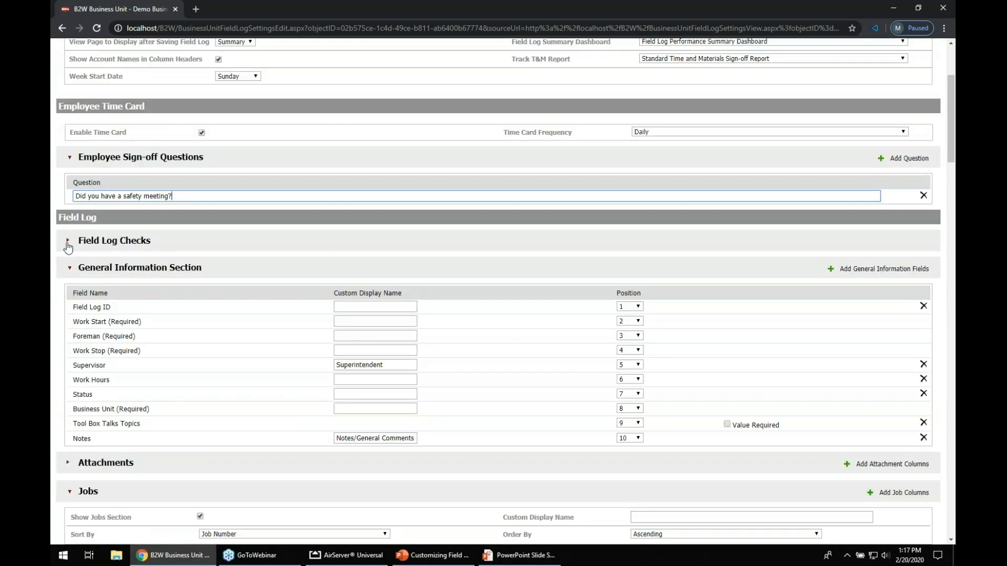
left_click(68, 242)
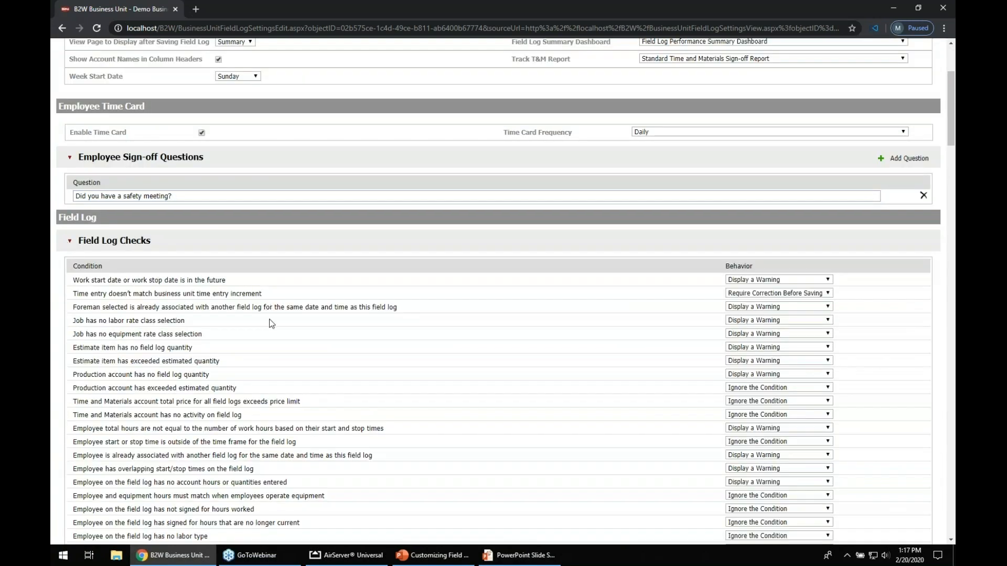
scroll(271, 322, "down", 2)
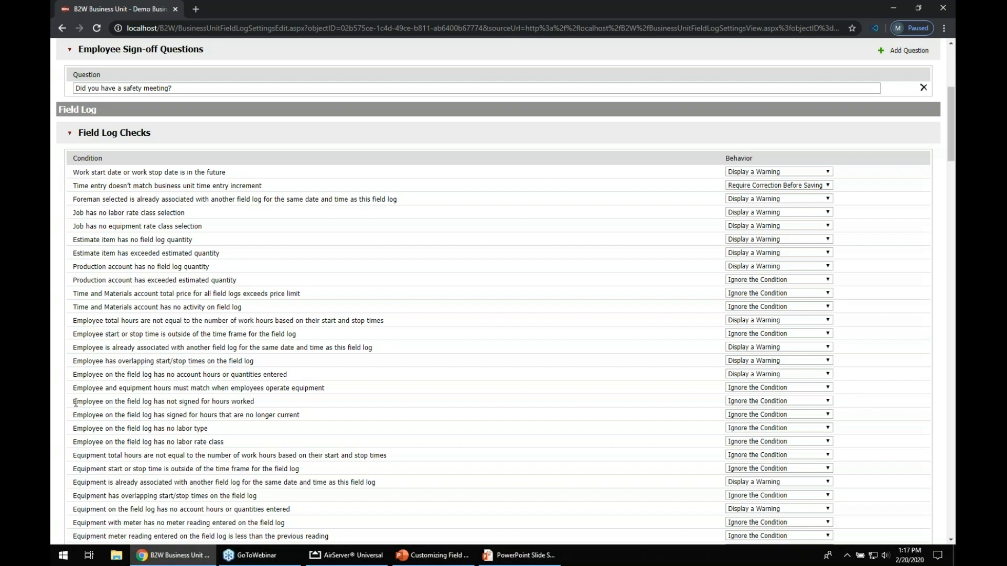
left_click_drag(76, 404, 257, 405)
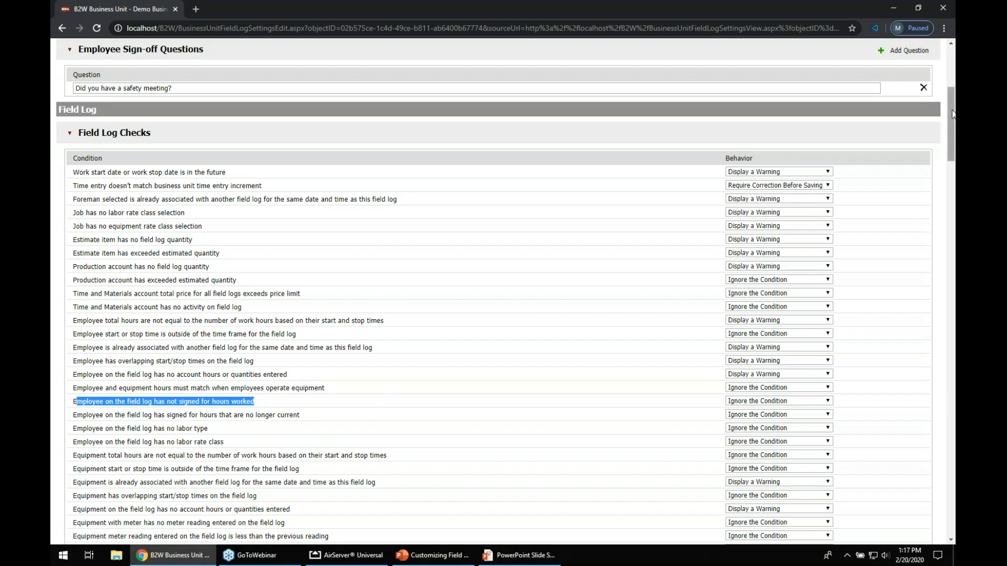
left_click_drag(952, 114, 954, 179)
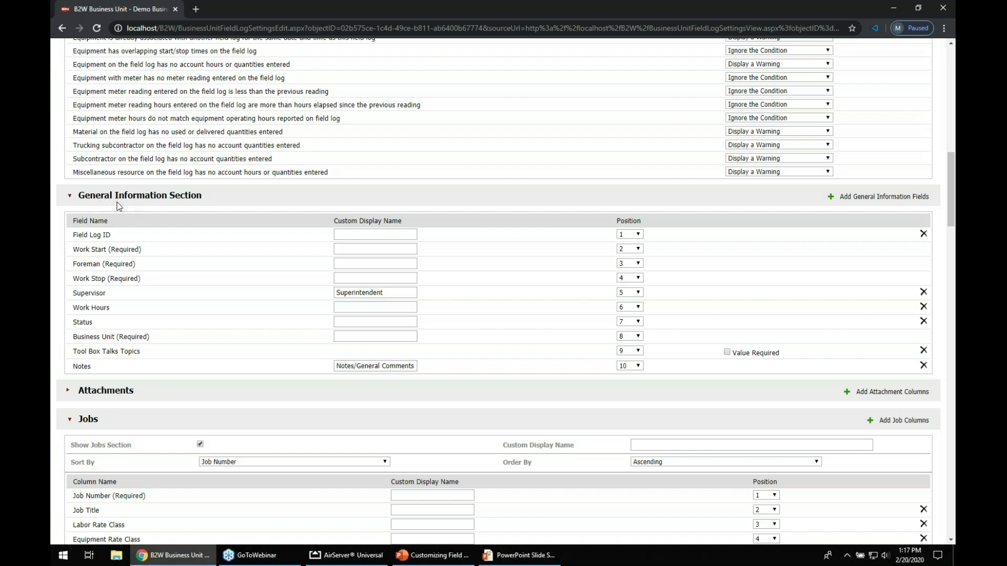
Examine the custom display names in the General Information Section, such as Supervisor and Notes
left_click_drag(334, 220, 402, 222)
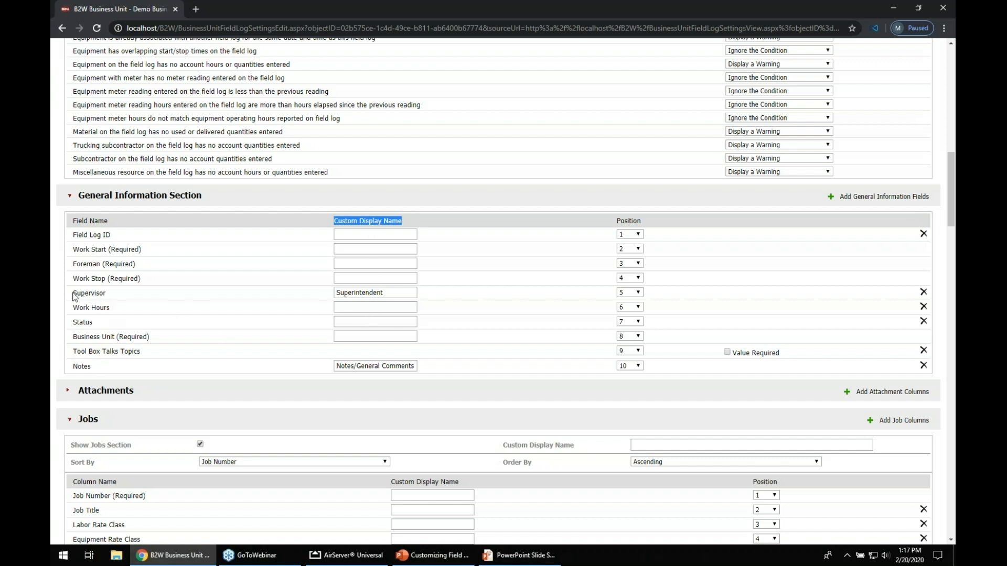
left_click_drag(73, 293, 106, 293)
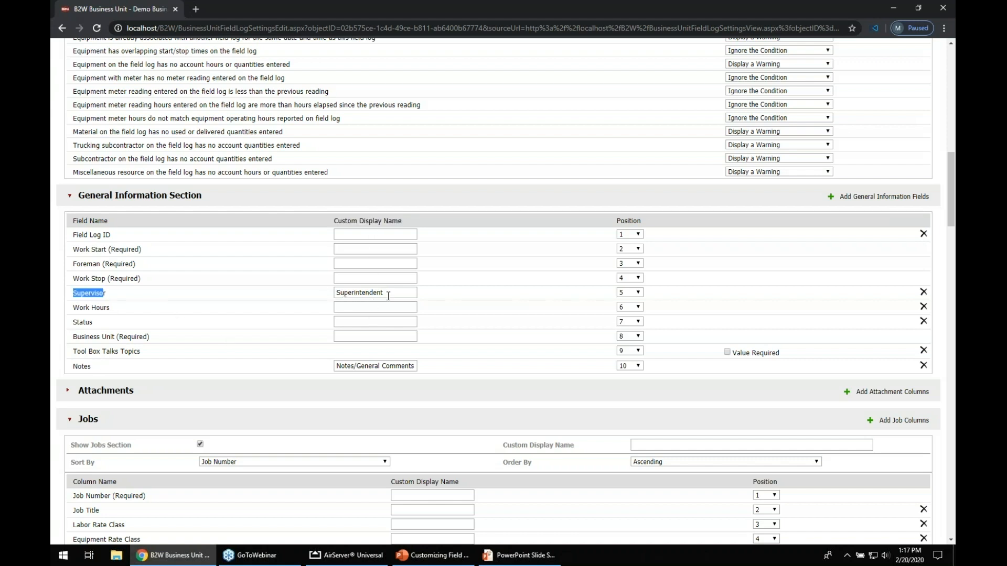
left_click_drag(386, 293, 331, 294)
left_click(83, 366)
left_click_drag(335, 366, 418, 366)
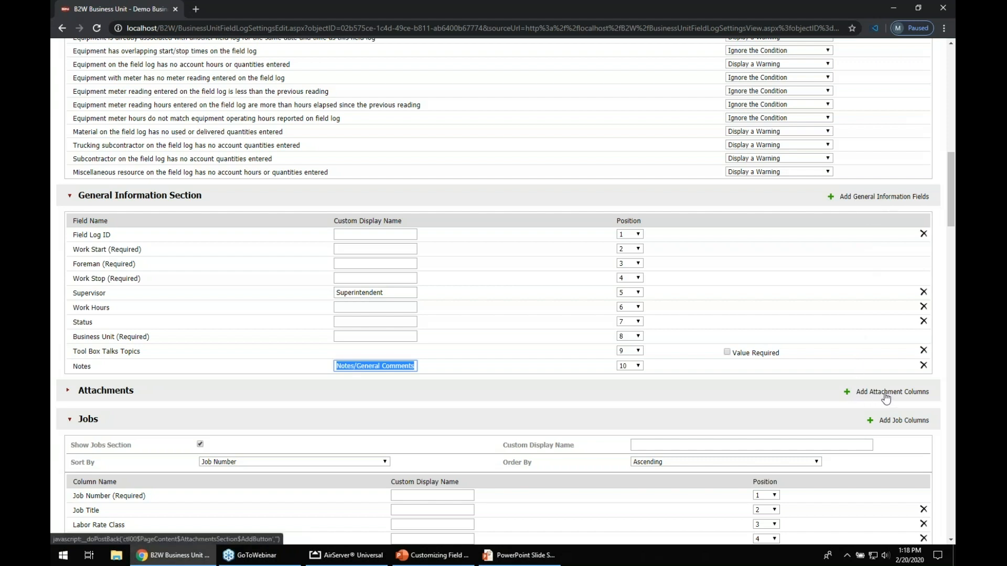
Add the Weather and Visitors and Inspectors fields to the General Information Section
left_click(856, 201)
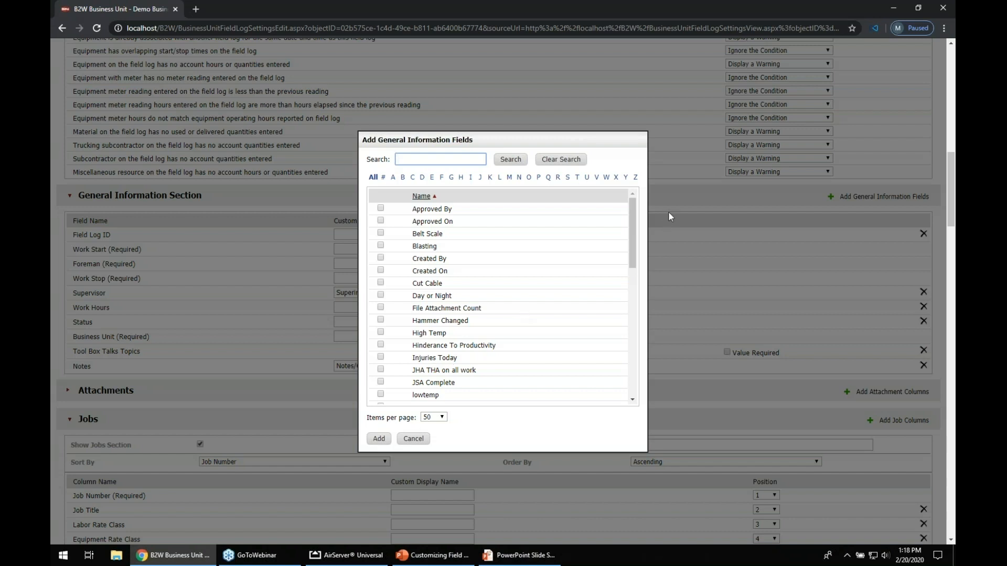
left_click_drag(631, 210, 638, 348)
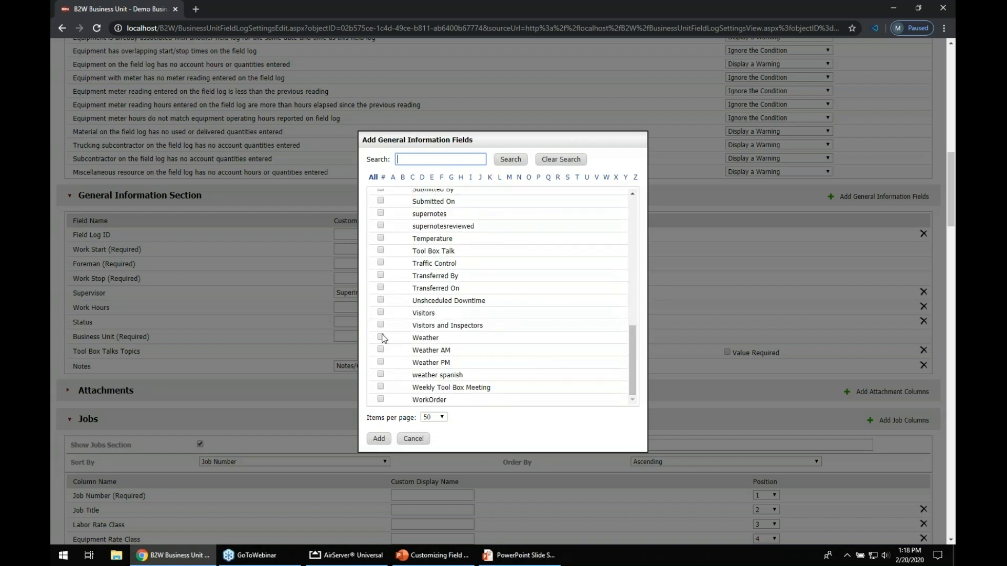
left_click(379, 439)
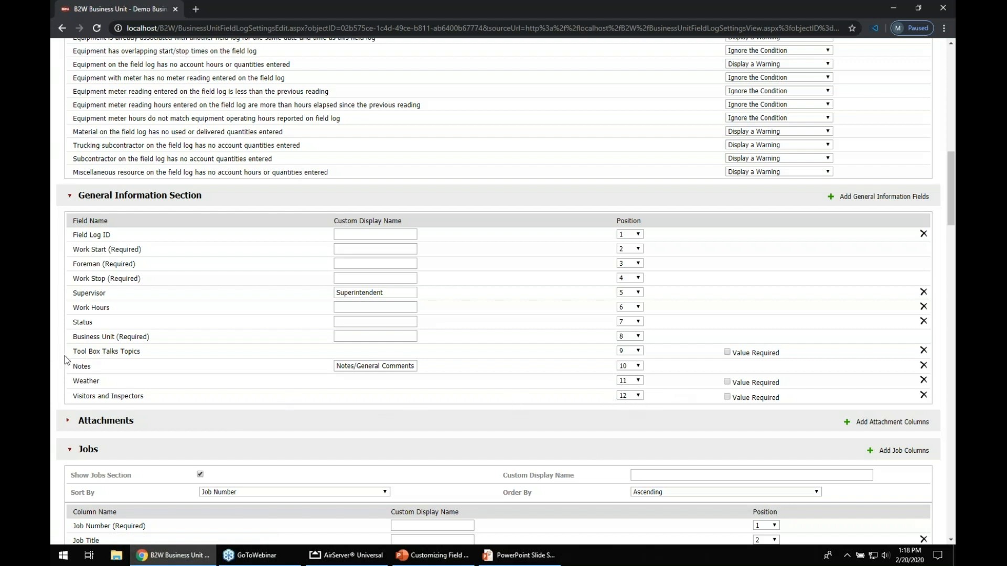
Move the Notes field to position 12 in the General Information Section
left_click_drag(73, 370, 91, 367)
left_click(638, 366)
left_click(629, 466)
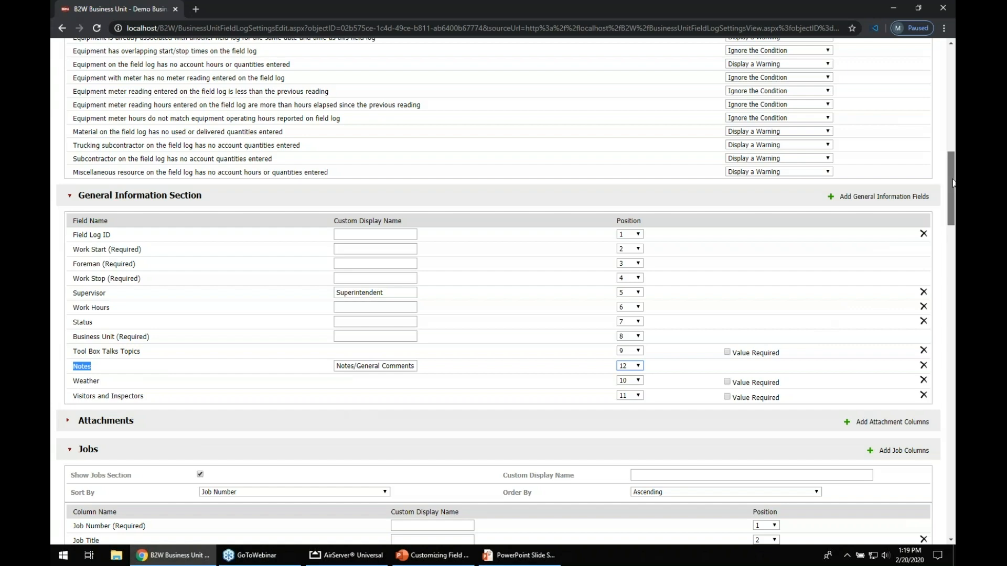
Review the Jobs, Production Accounts and Overhead Accounts section column settings
left_click_drag(952, 182, 947, 222)
left_click_drag(73, 200, 124, 199)
left_click_drag(75, 386, 182, 387)
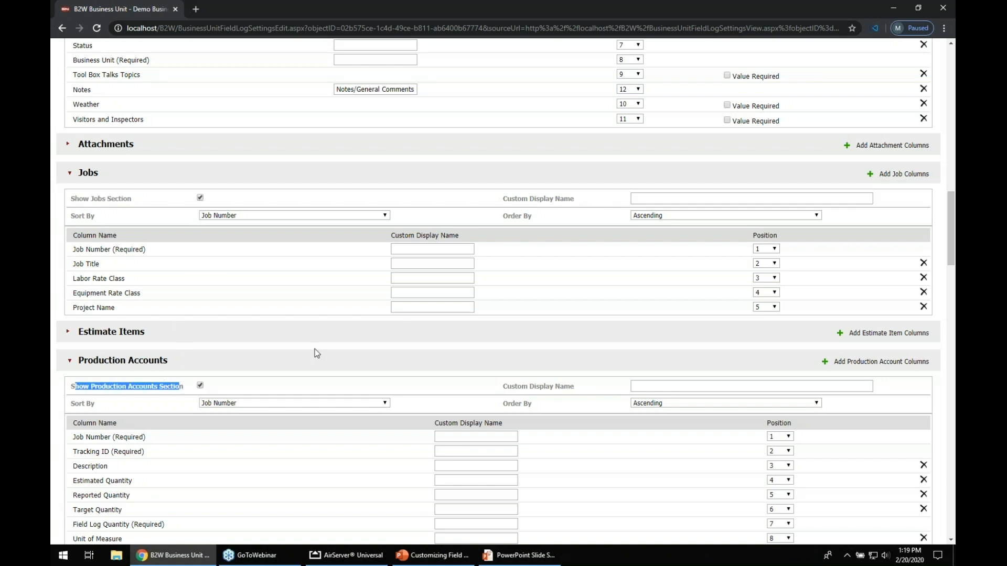
left_click_drag(950, 202, 946, 247)
left_click(200, 385)
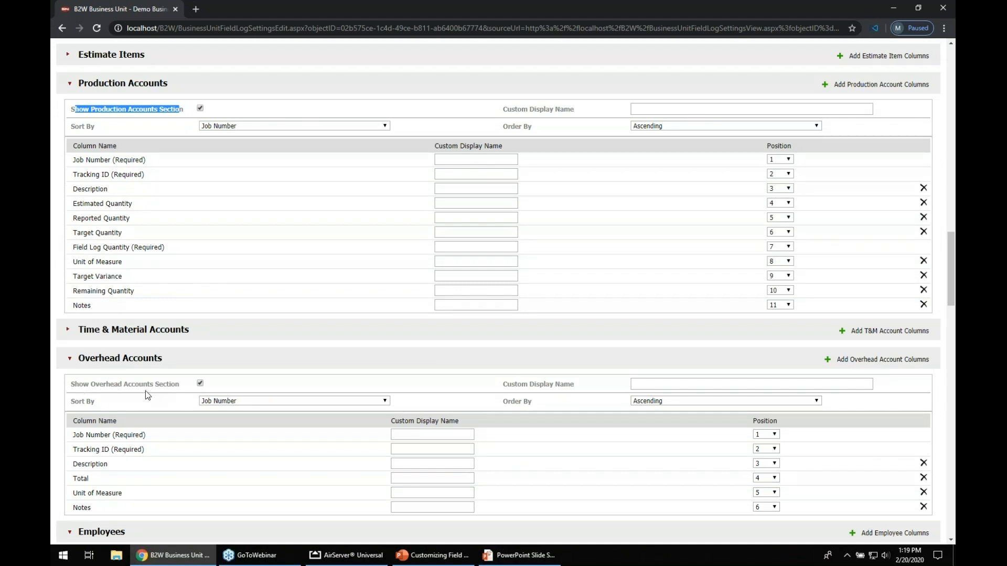
scroll(277, 456, "down", 1)
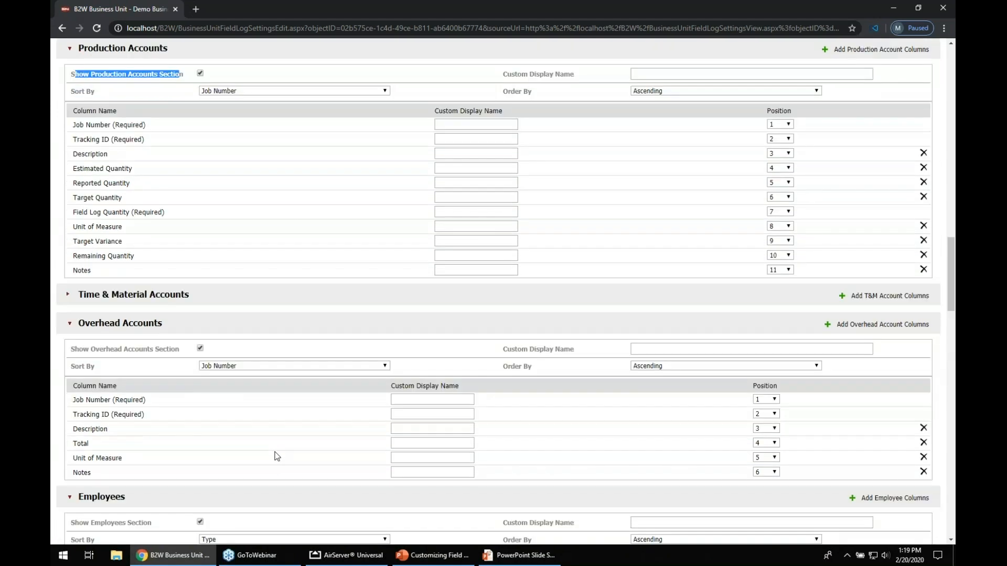
scroll(277, 456, "down", 1)
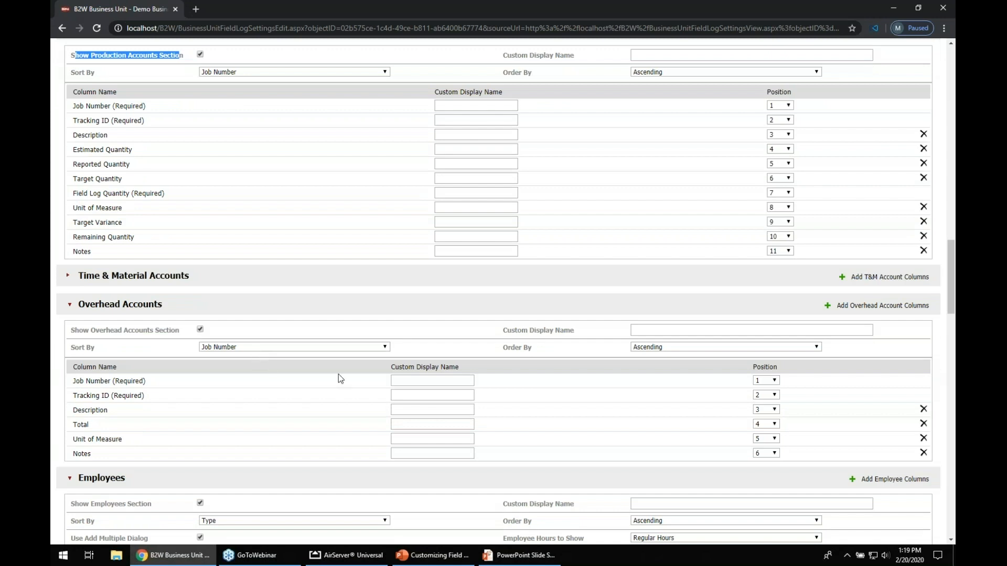
left_click_drag(515, 331, 560, 332)
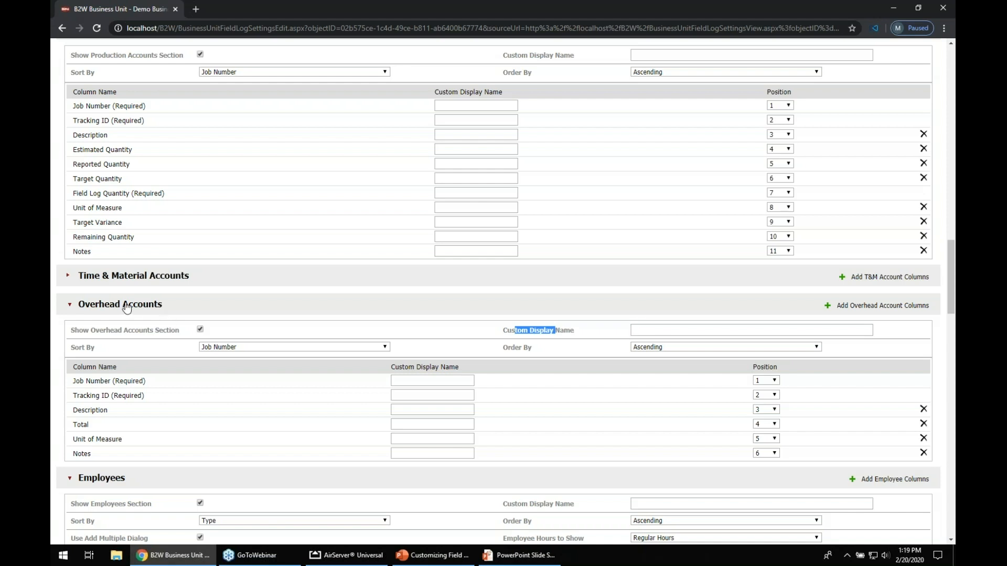
Set the Overhead Accounts section's custom display name to "Non-production work"
left_click(683, 330)
type("Non- ")
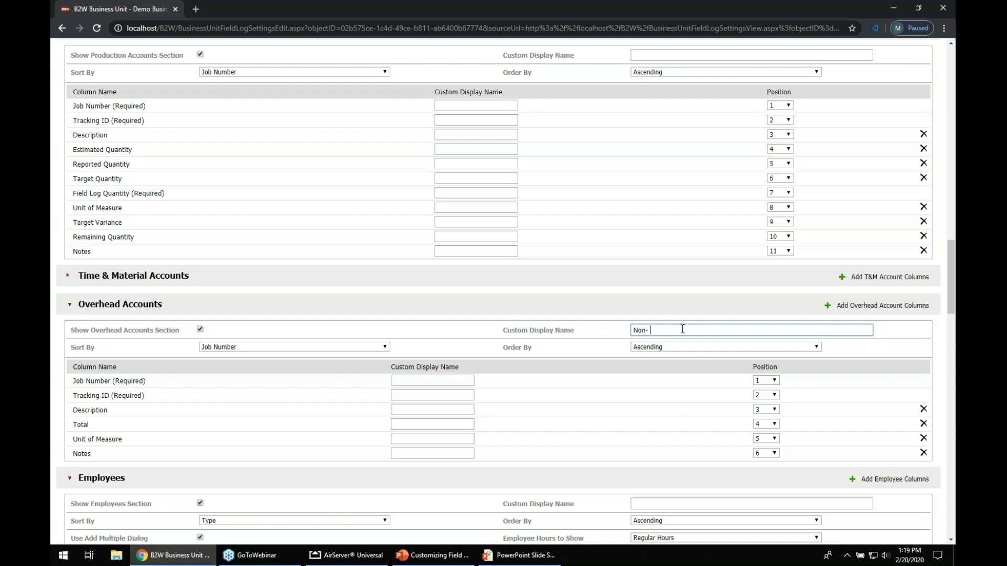
type("production work")
Save the edited Track Settings
scroll(693, 407, "down", 2)
scroll(673, 433, "down", 2)
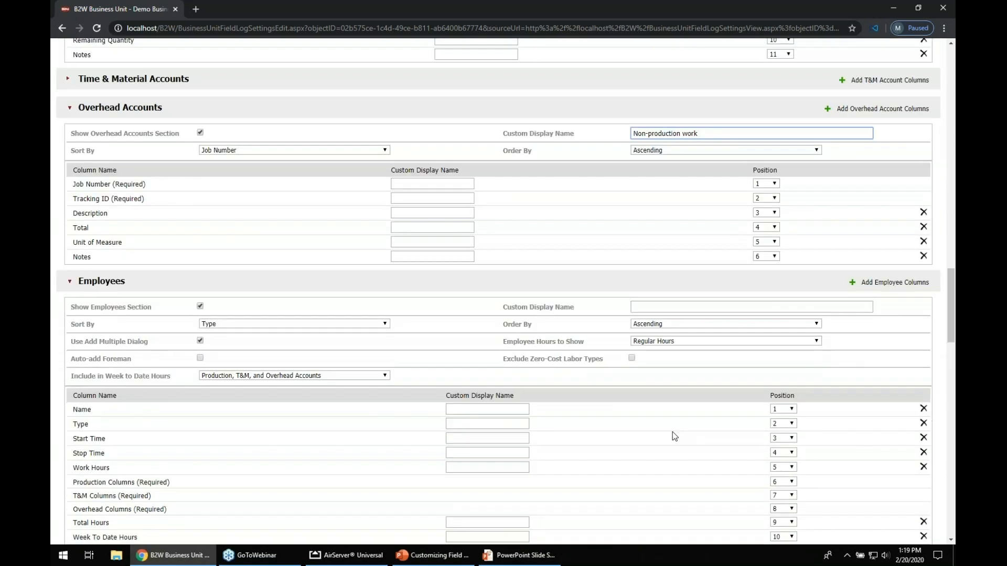
scroll(674, 436, "up", 1)
scroll(672, 435, "up", 8)
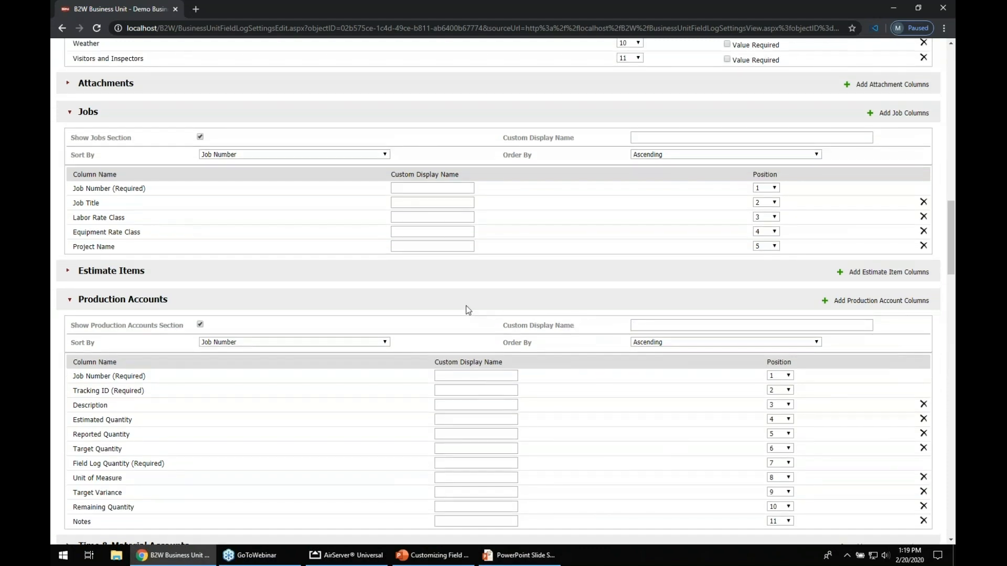
scroll(462, 304, "up", 6)
scroll(454, 298, "up", 15)
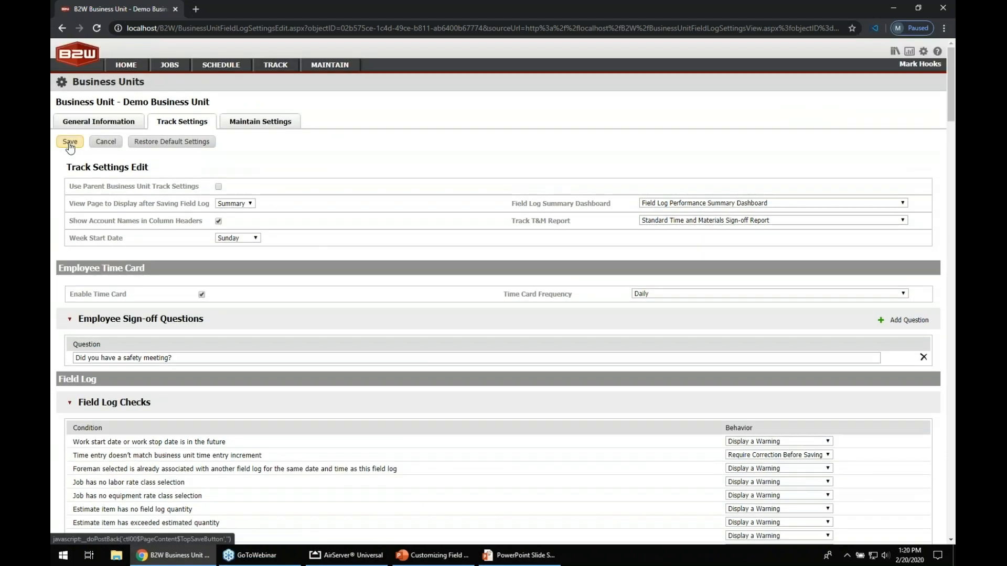
left_click(70, 143)
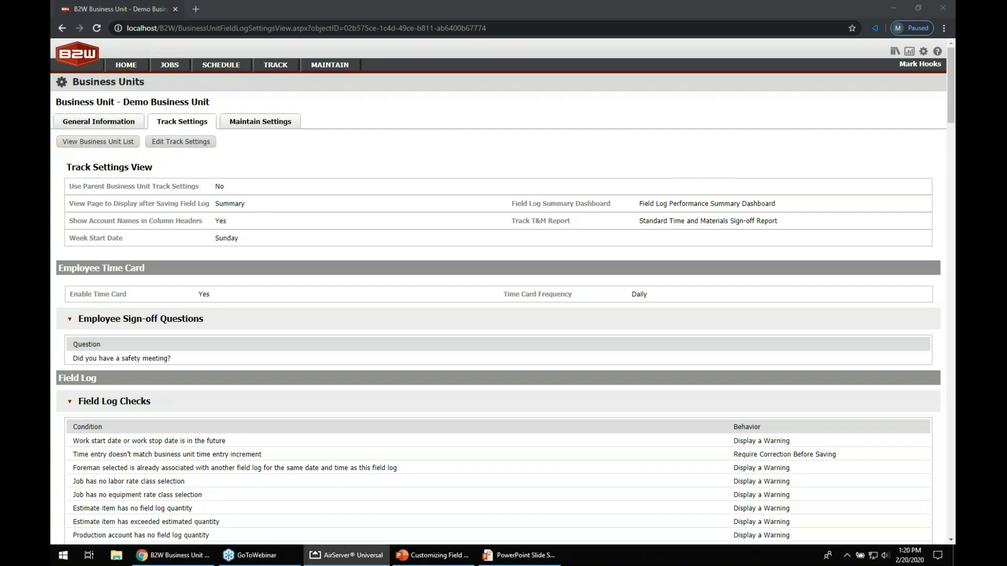
Bring the AirServer window mirroring the iPad over the browser
left_click_drag(696, 145, 445, 45)
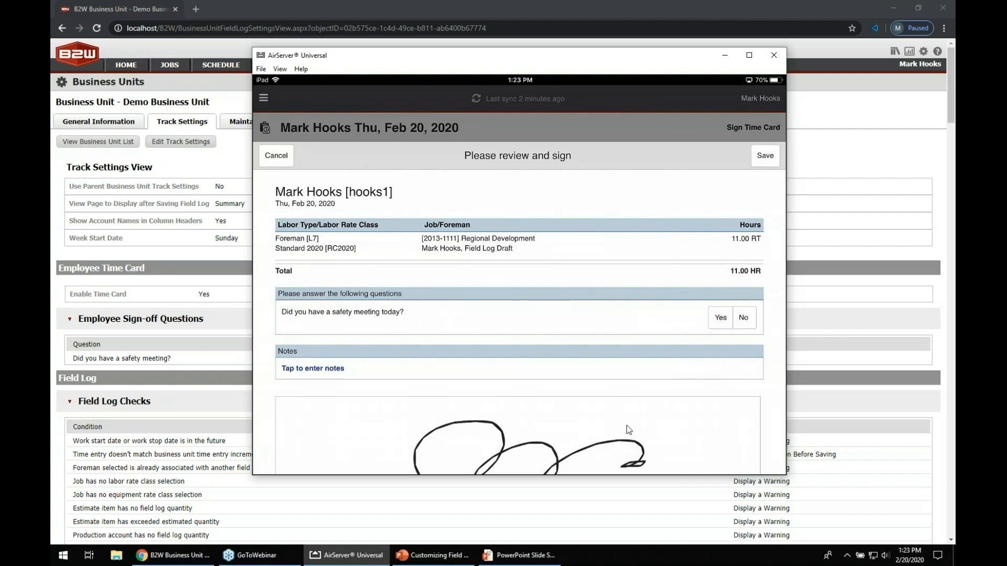
Answer Yes to the safety meeting sign-off question on the mirrored iPad time card, then move the mirror window aside
left_click(723, 318)
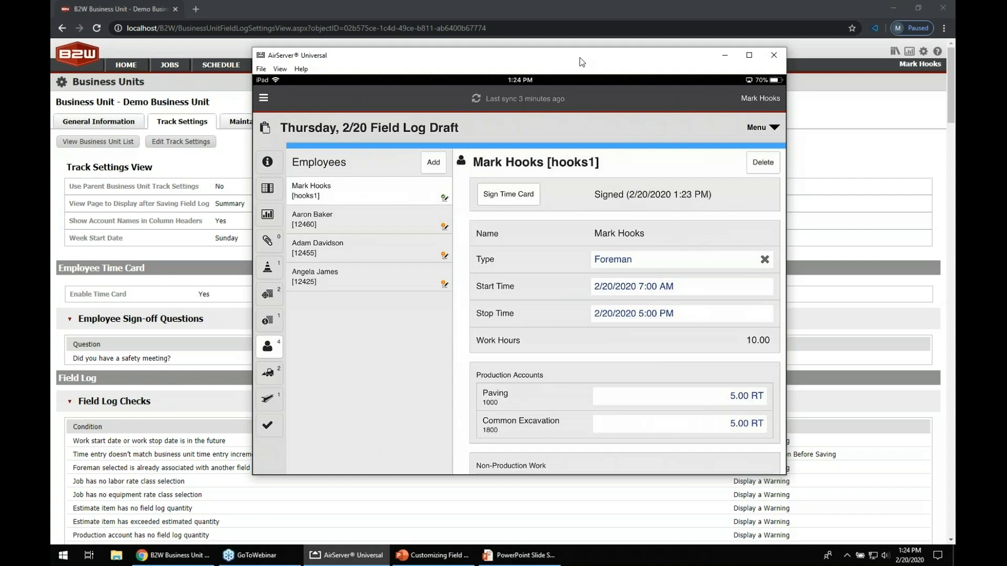
left_click_drag(580, 58, 954, 236)
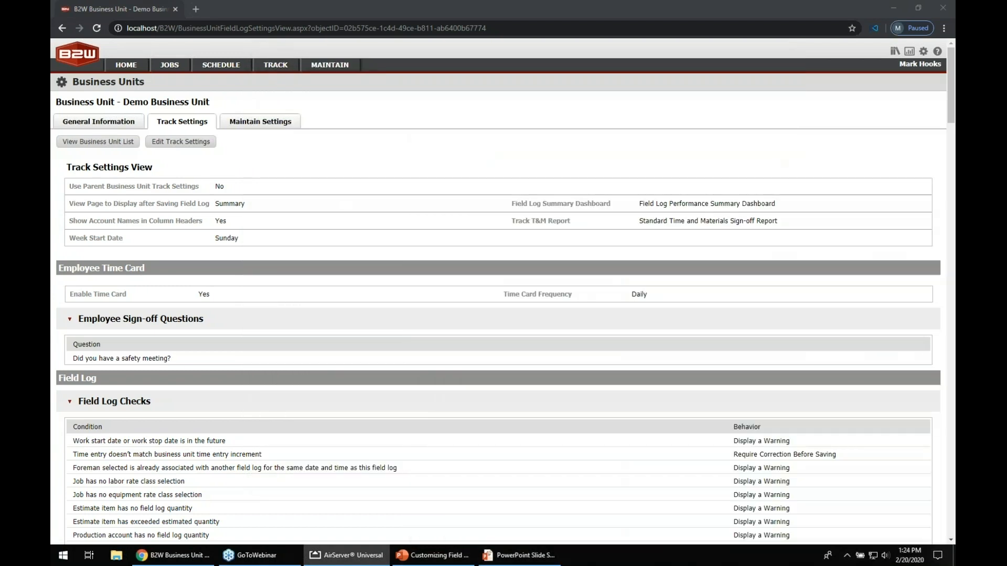
Open the Standard Field Log Export add-in from the Add-ins list and review its custom property export settings
left_click(923, 52)
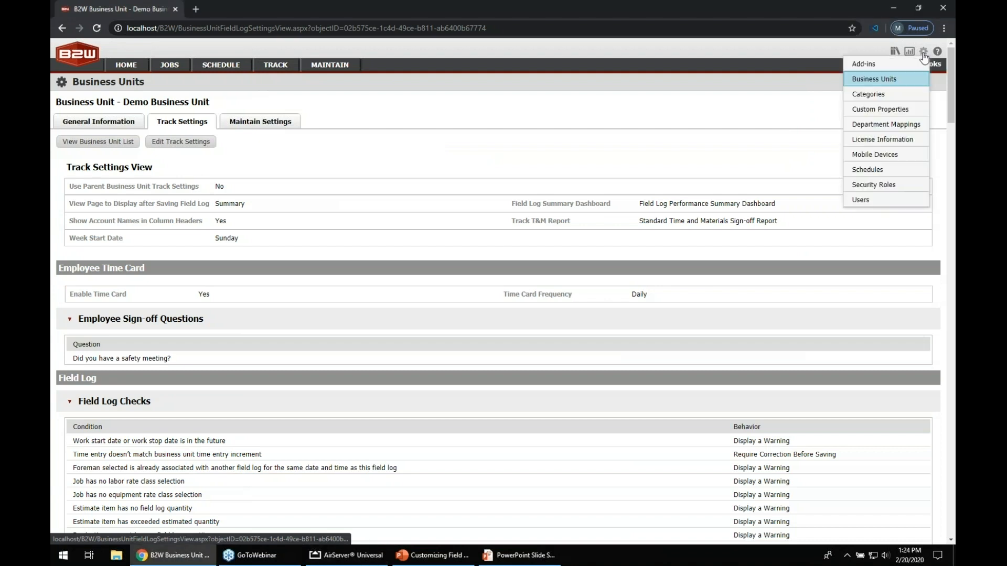
left_click(865, 63)
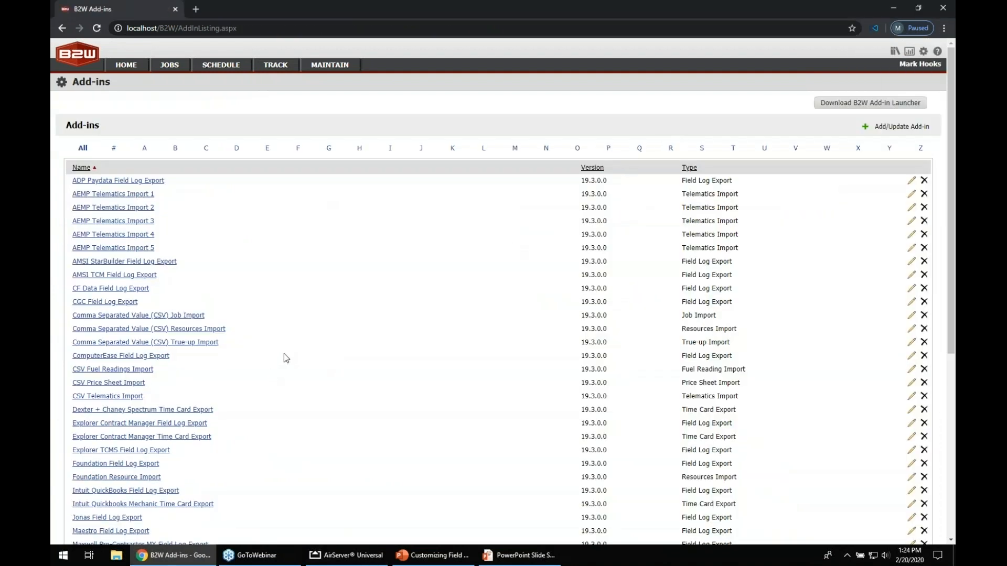
scroll(339, 327, "down", 1)
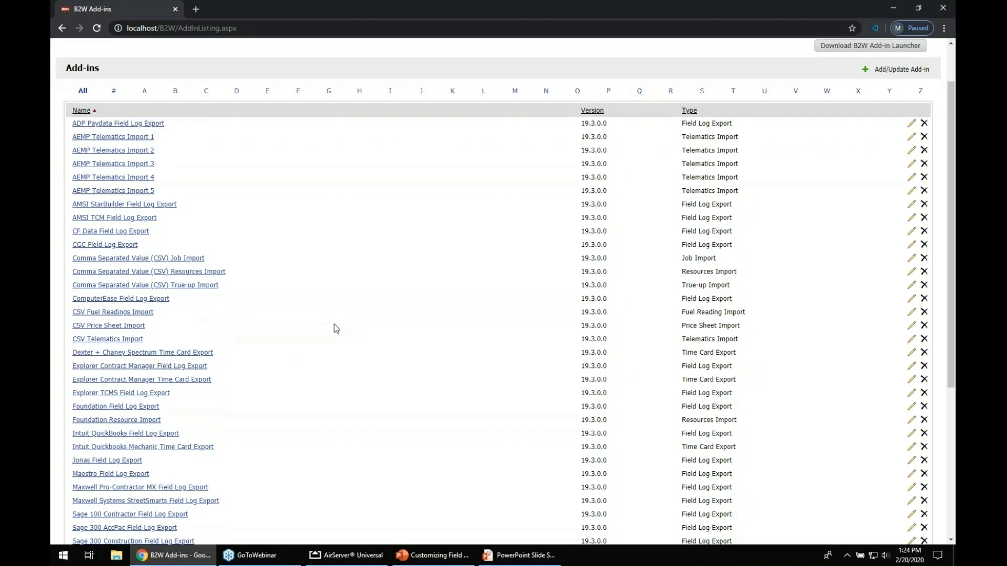
scroll(336, 326, "down", 4)
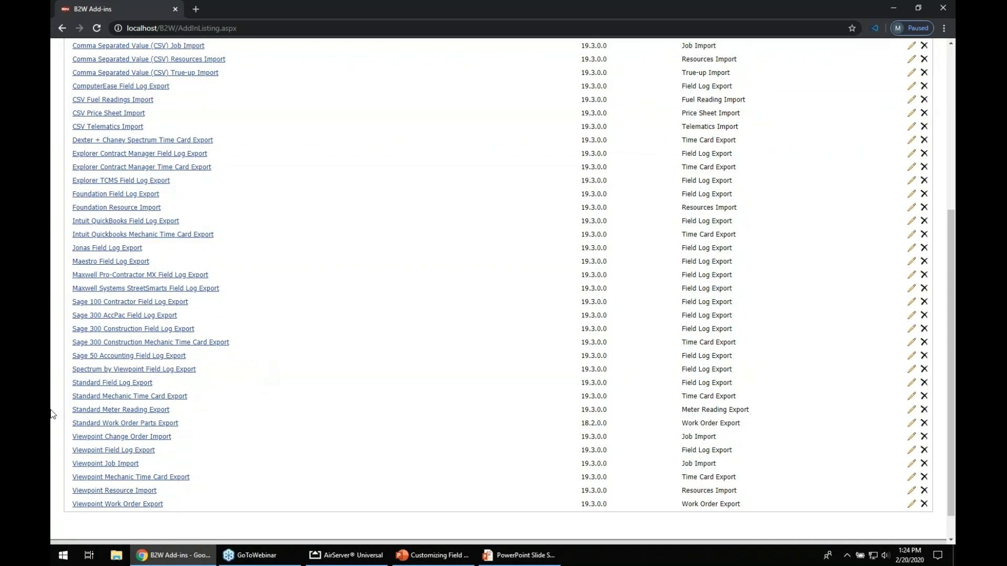
left_click(96, 383)
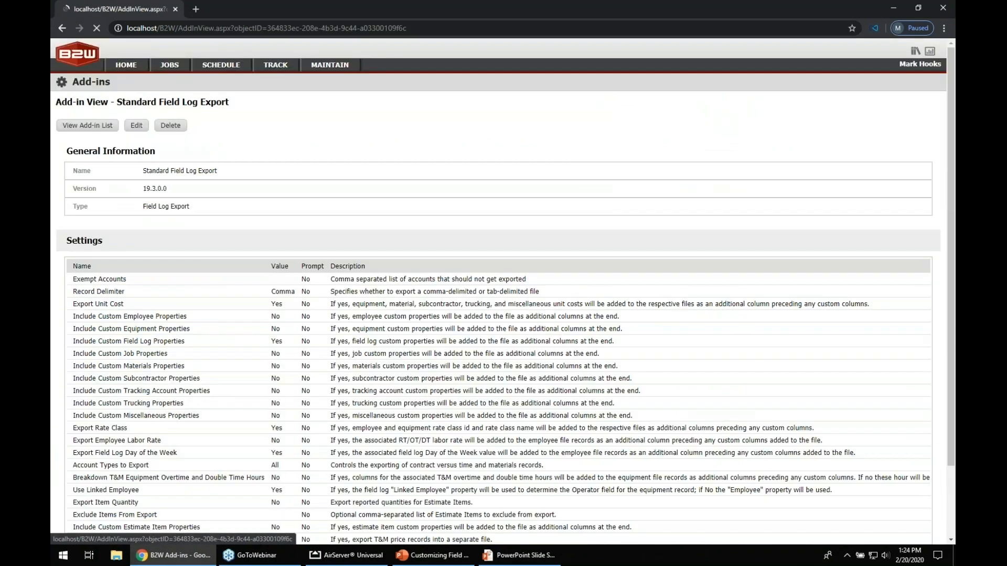
left_click_drag(74, 316, 147, 313)
left_click_drag(73, 329, 150, 326)
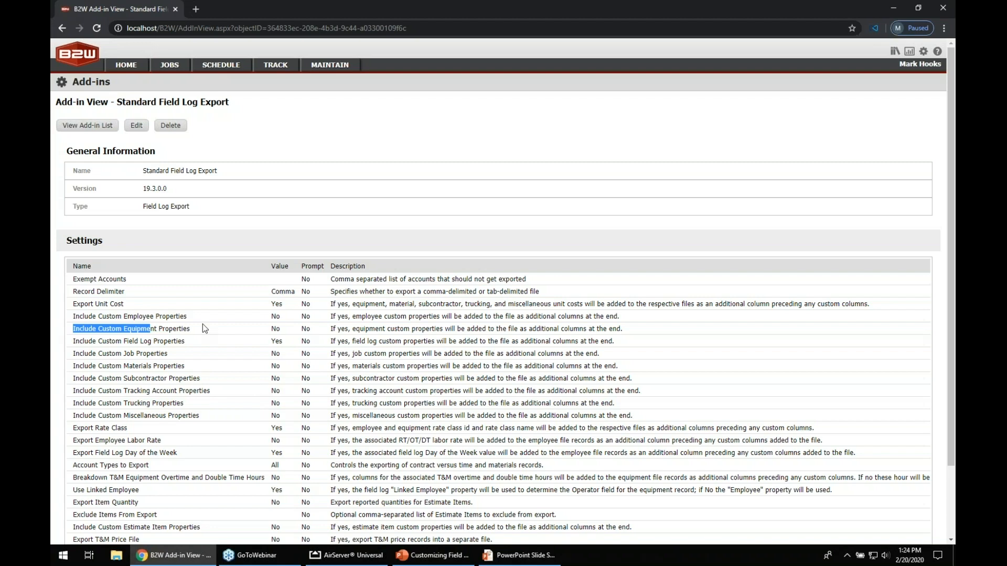
Return to the add-in list, open the Viewpoint Field Log Export add-in, and review its settings
left_click(90, 125)
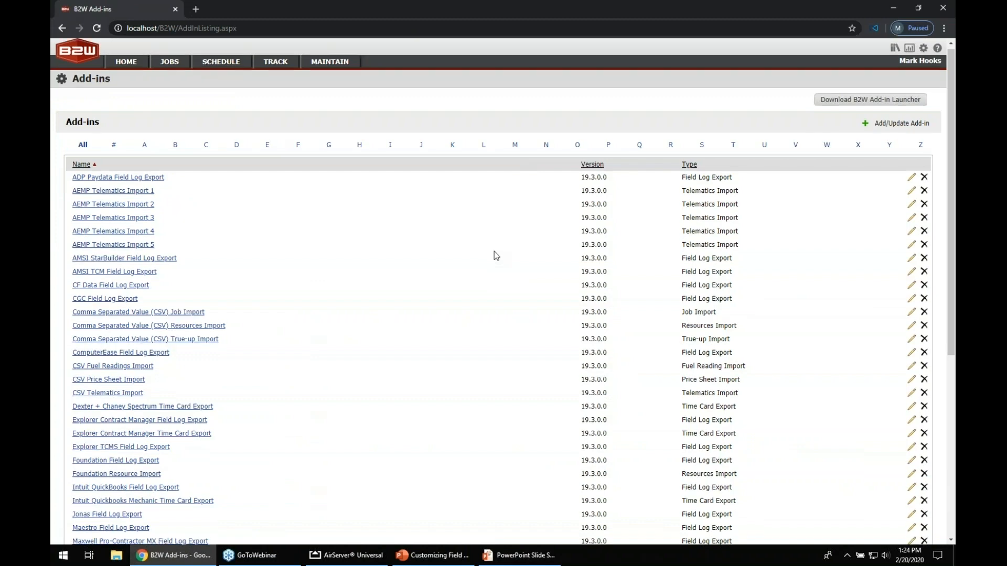
scroll(494, 251, "down", 5)
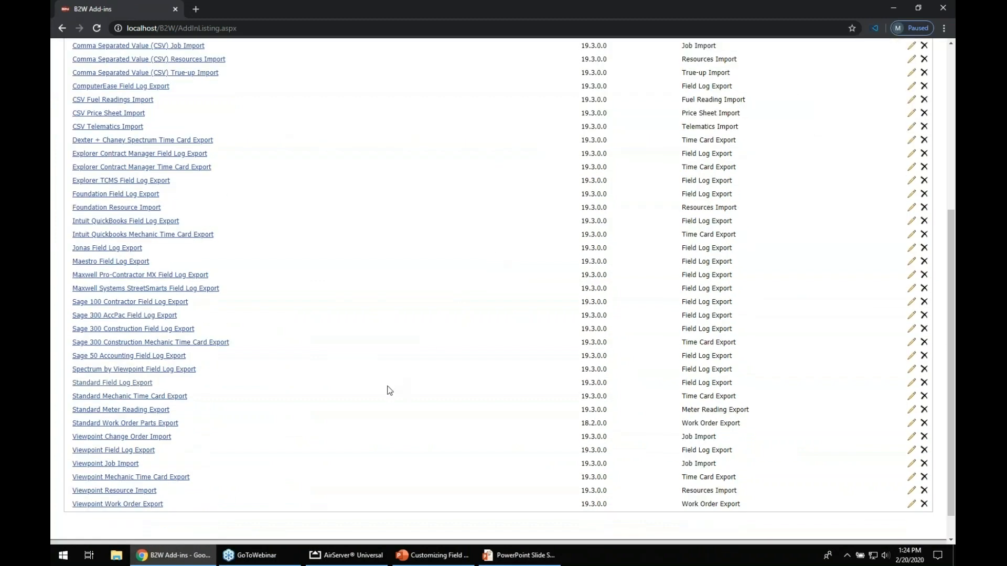
left_click(105, 451)
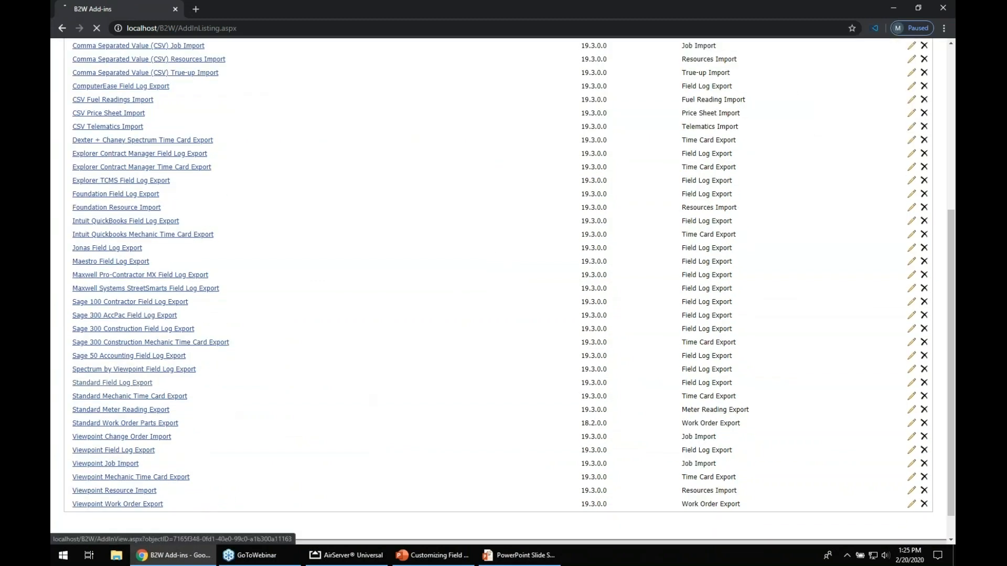
scroll(245, 390, "down", 1)
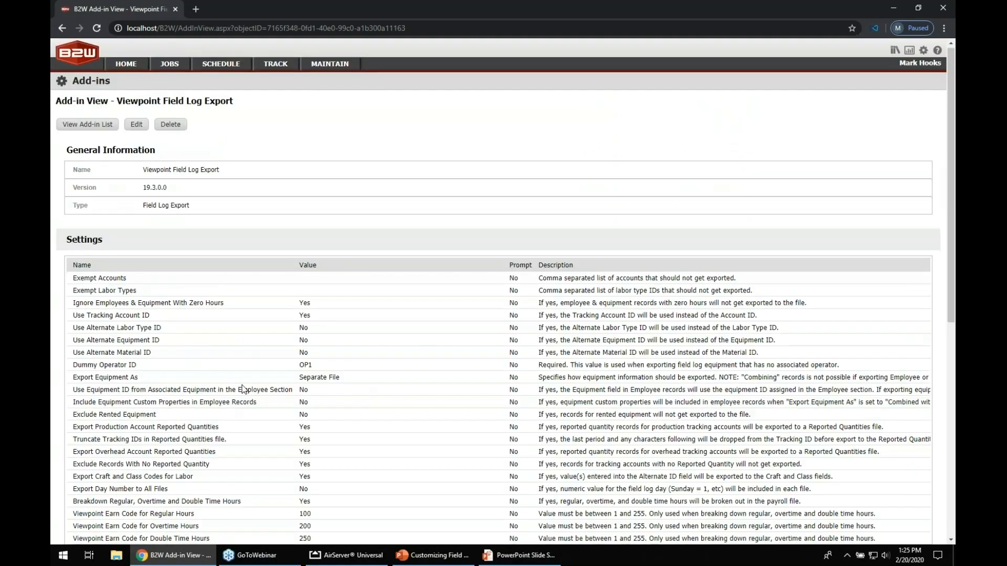
scroll(242, 388, "down", 1)
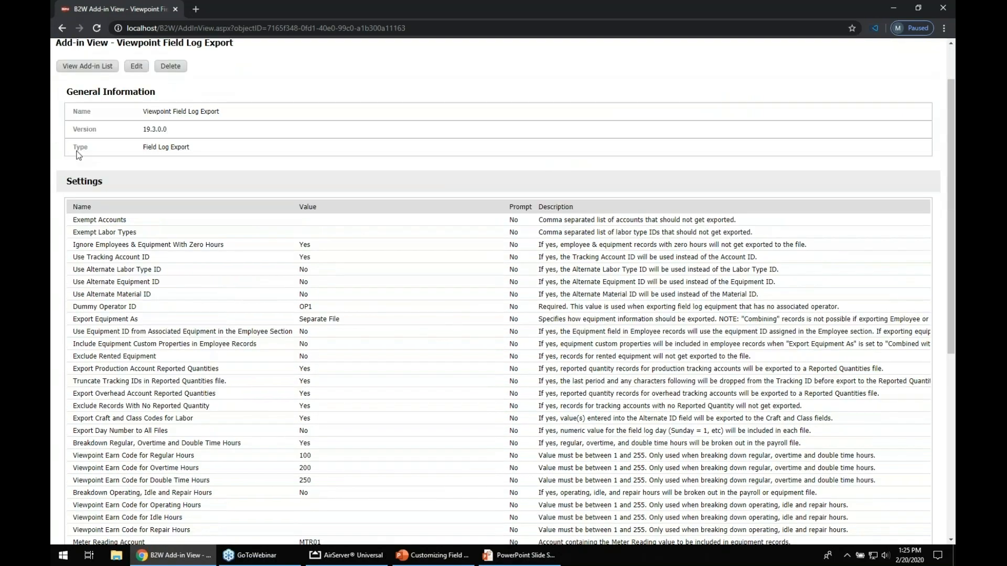
scroll(76, 151, "up", 1)
Open the Viewpoint Field Log Export add-in for editing and examine its Custom Properties to Export setting
left_click(139, 125)
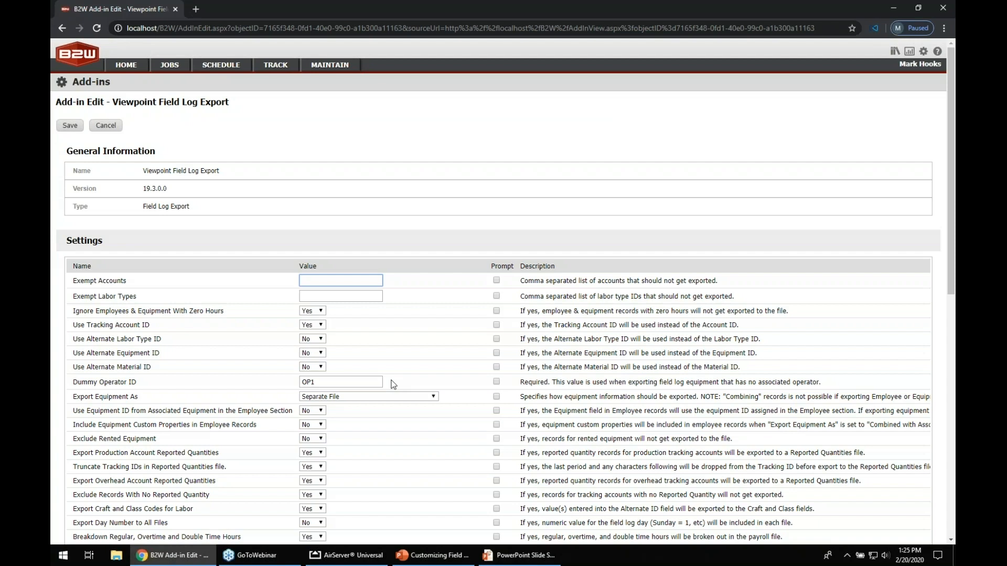
scroll(391, 380, "down", 1)
scroll(392, 385, "down", 6)
left_click_drag(90, 366, 160, 367)
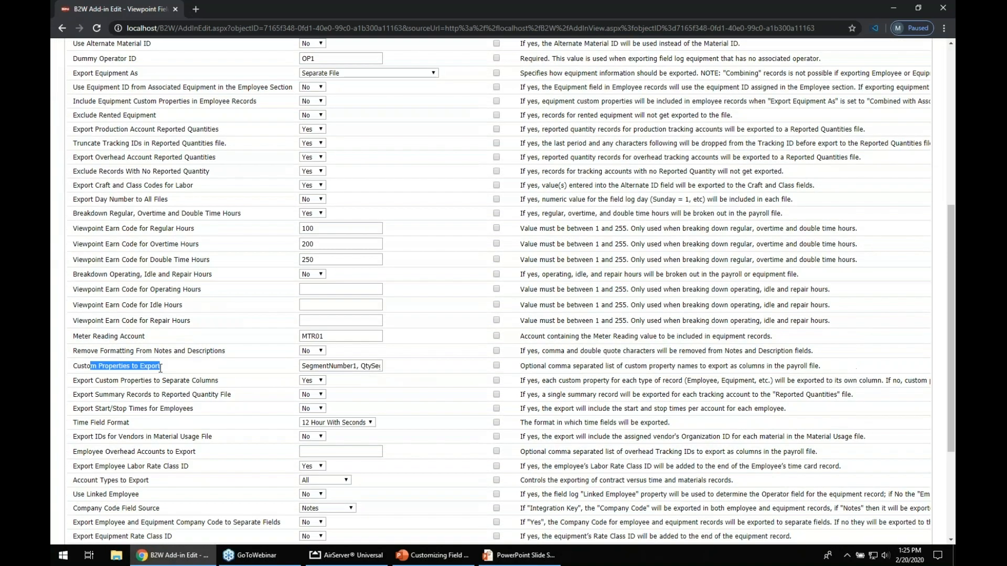
left_click_drag(302, 369, 410, 369)
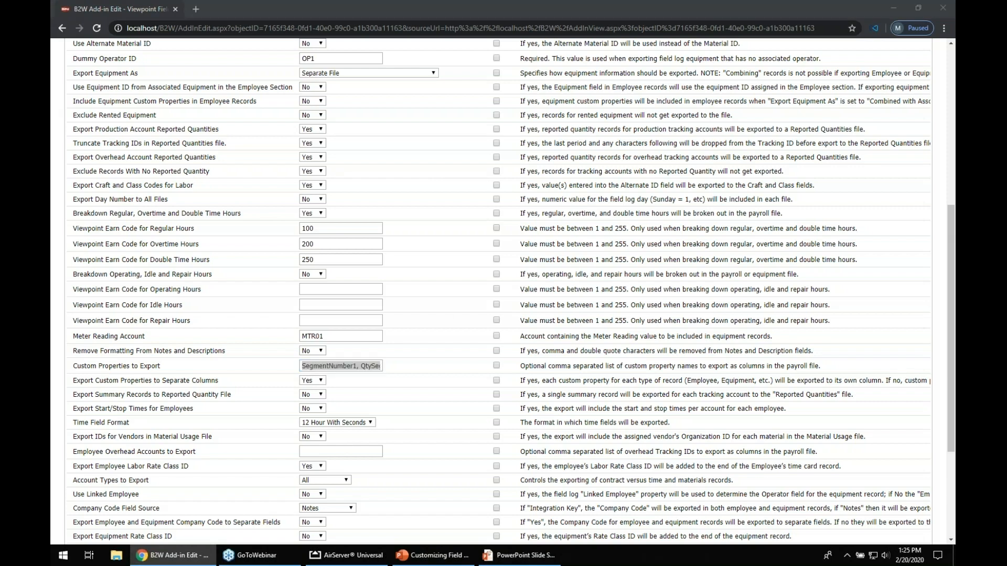
Switch to the PowerPoint presentation and advance from the Questions slide to the Next Webinar slide
left_click(520, 555)
left_click(532, 469)
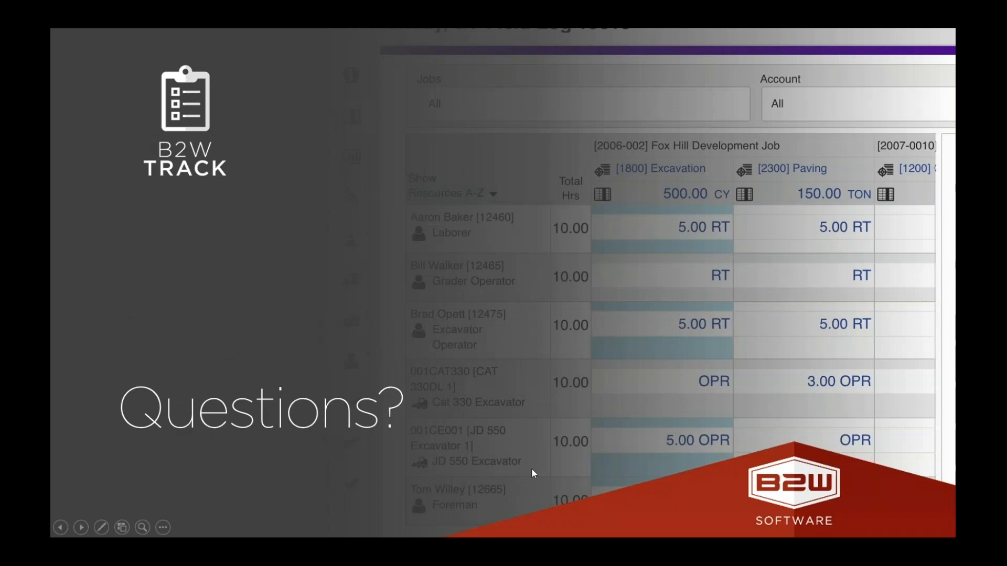
left_click(417, 319)
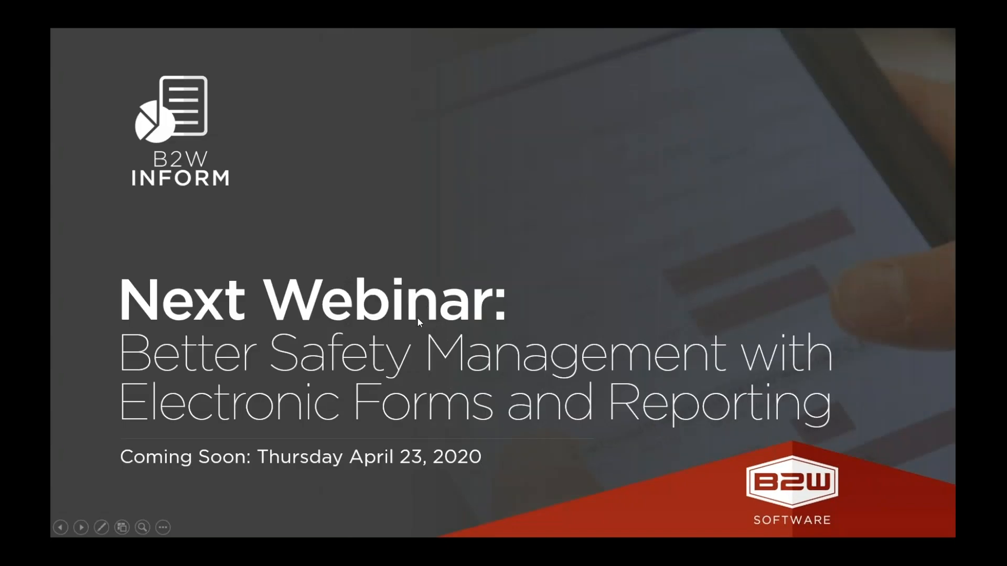